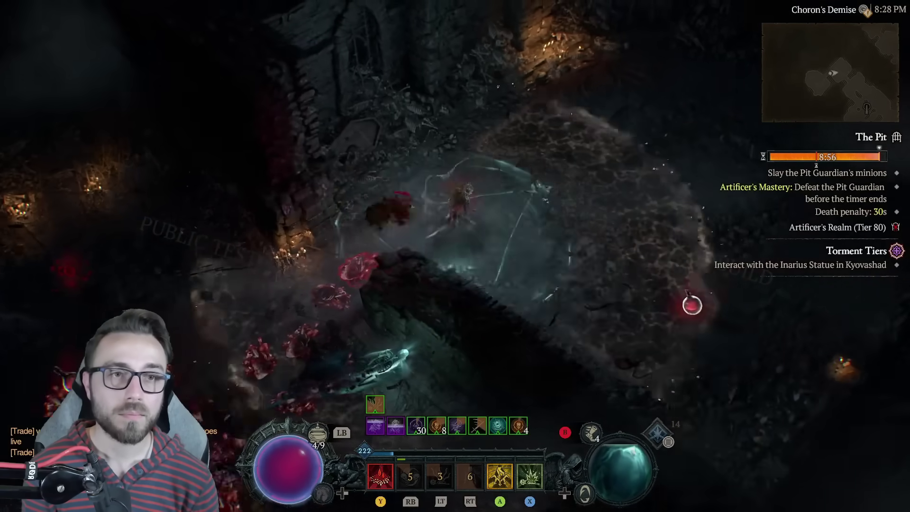
key(m)
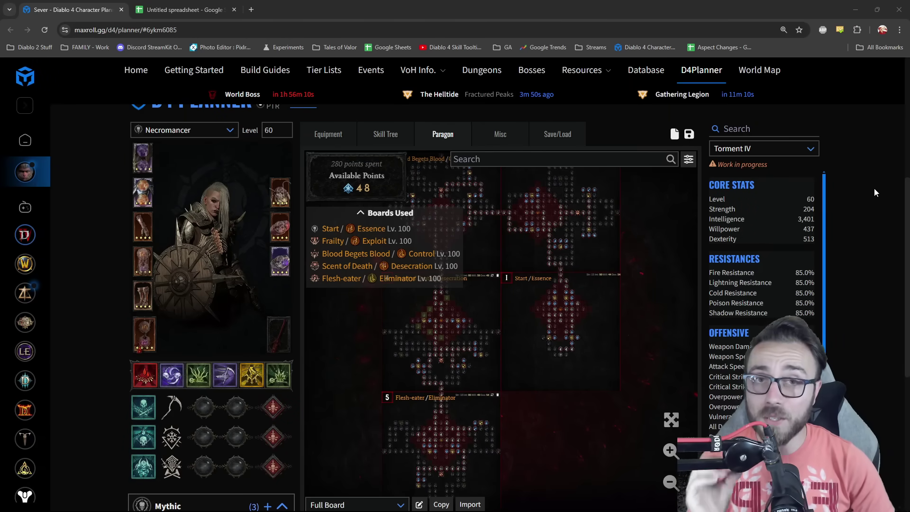
Switch the paragon setup to Mythic Respec and inspect the Preservation rare node on the Frailty board in full screen.
click(354, 505)
click(353, 462)
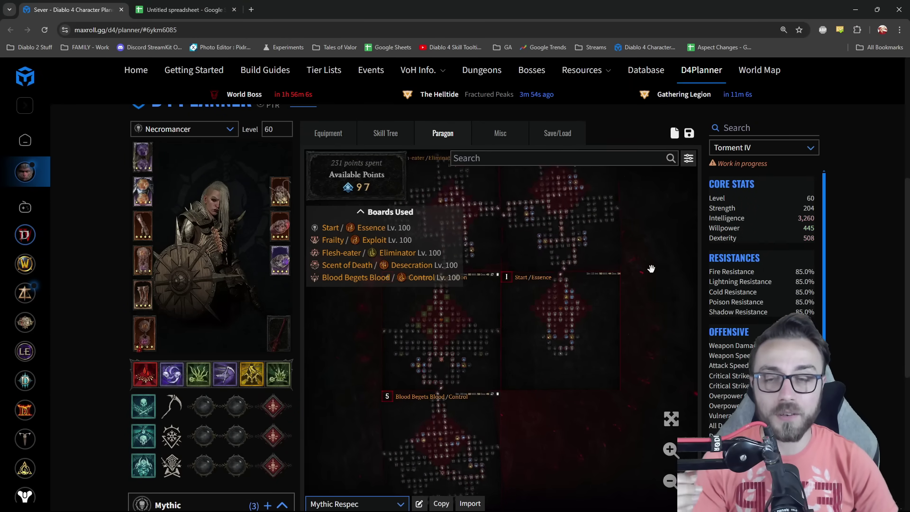
click(671, 419)
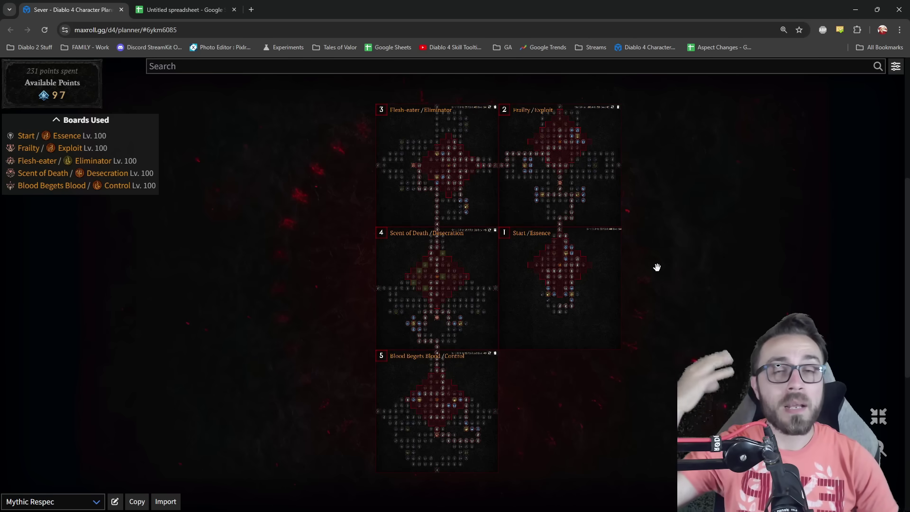
scroll(595, 126, up, 5)
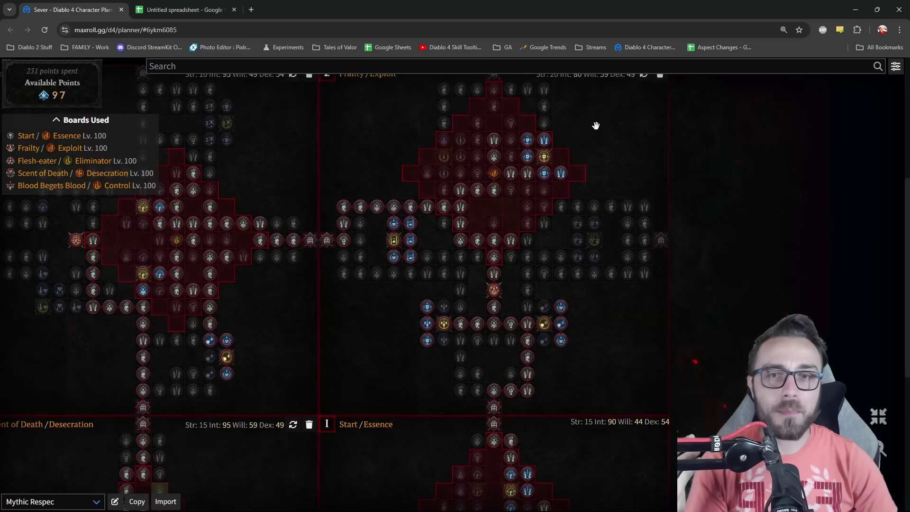
mouse_move(544, 161)
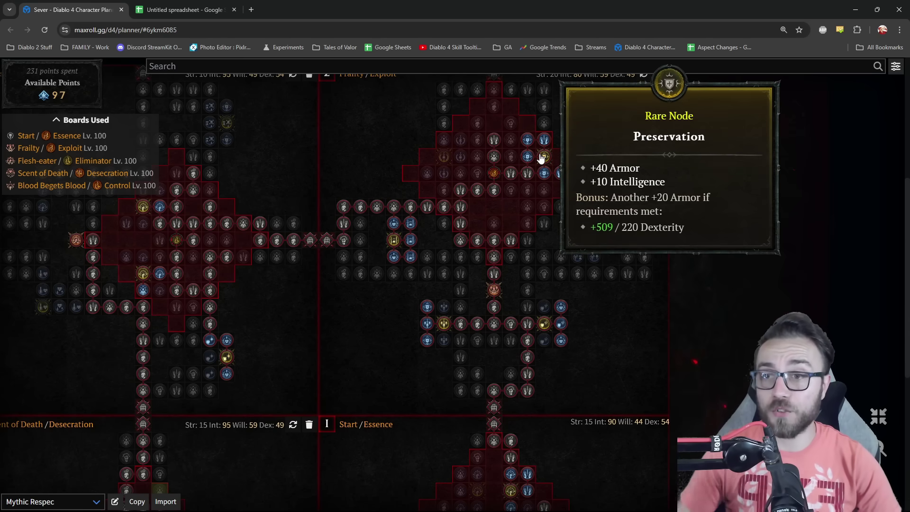
Allocate two Resistance to All Elements magic nodes beside the lower rare node on the Flesh-eater board and leave full screen.
drag(348, 173, 466, 134)
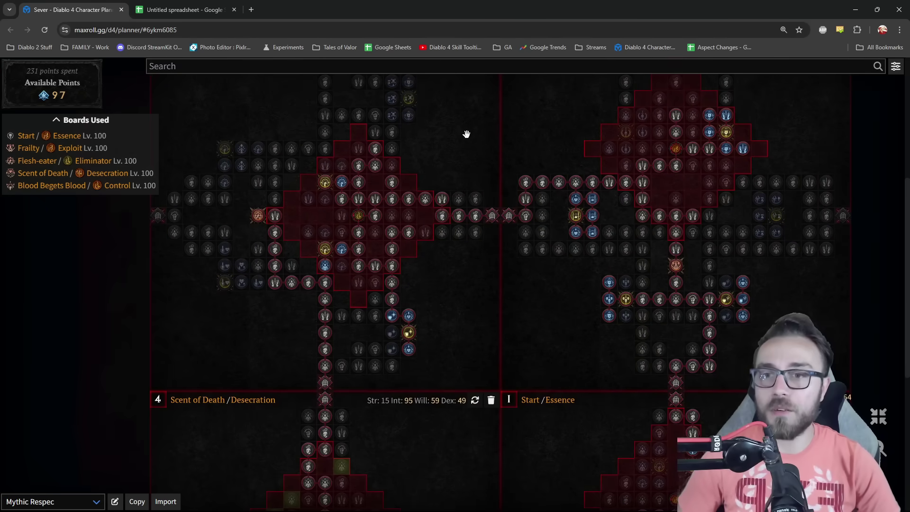
scroll(497, 319, down, 3)
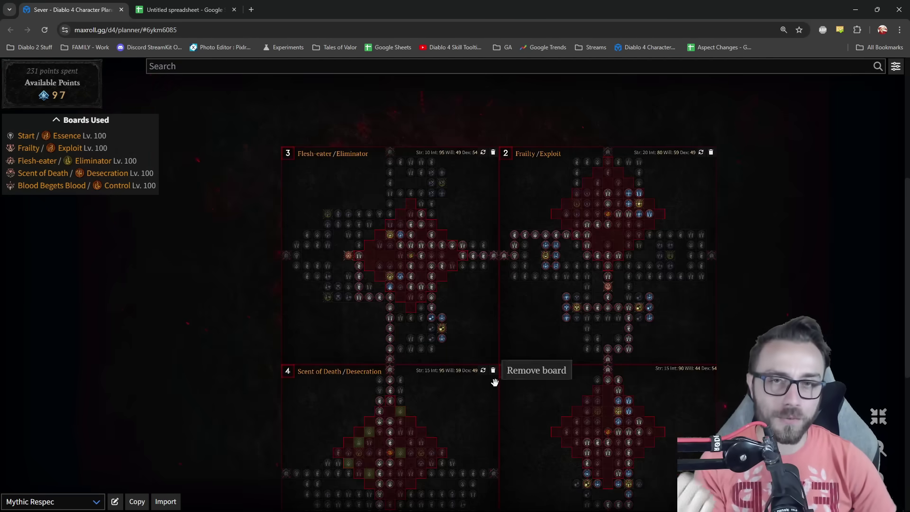
drag(494, 417, 458, 217)
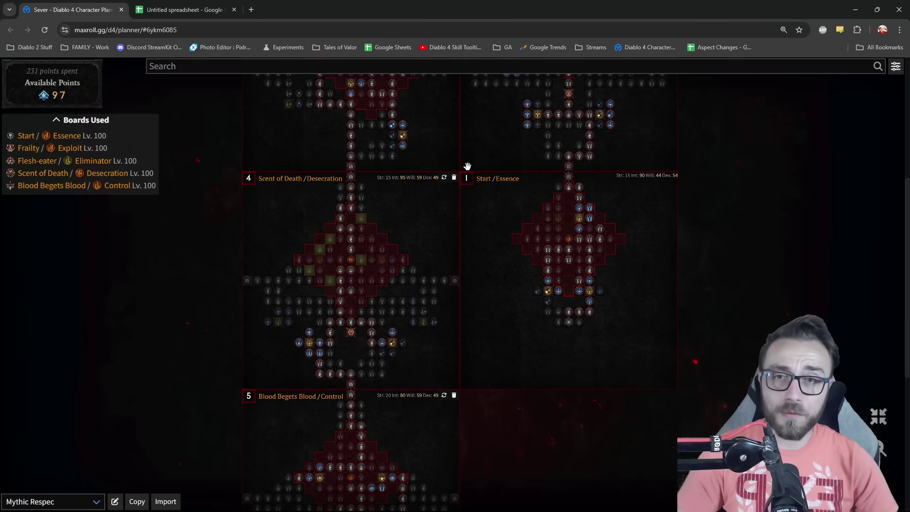
click(392, 146)
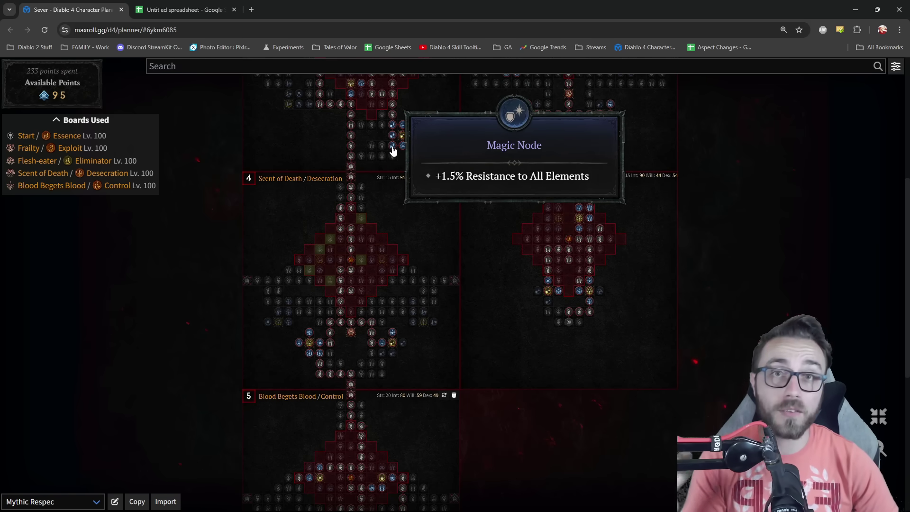
key(Escape)
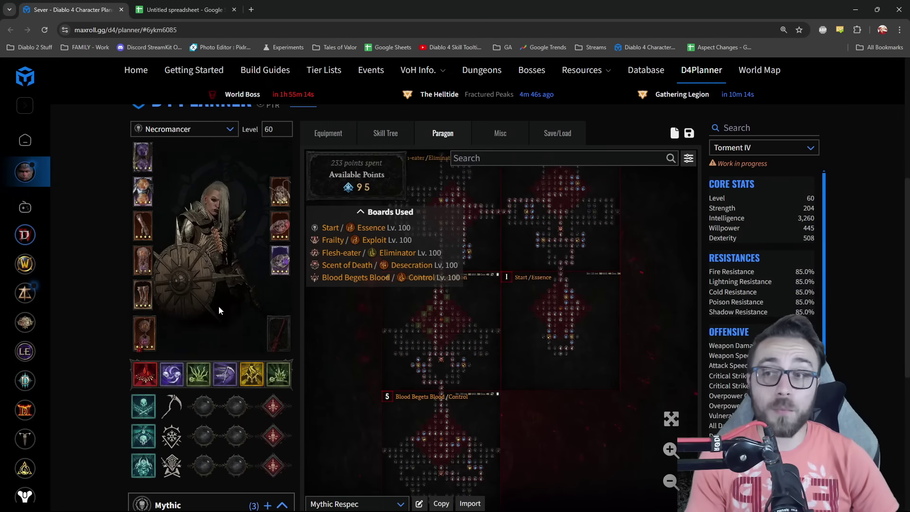
Inspect the stats of the equipped Ring of Starless Skies and Tyrael's Might chest armor.
mouse_move(283, 266)
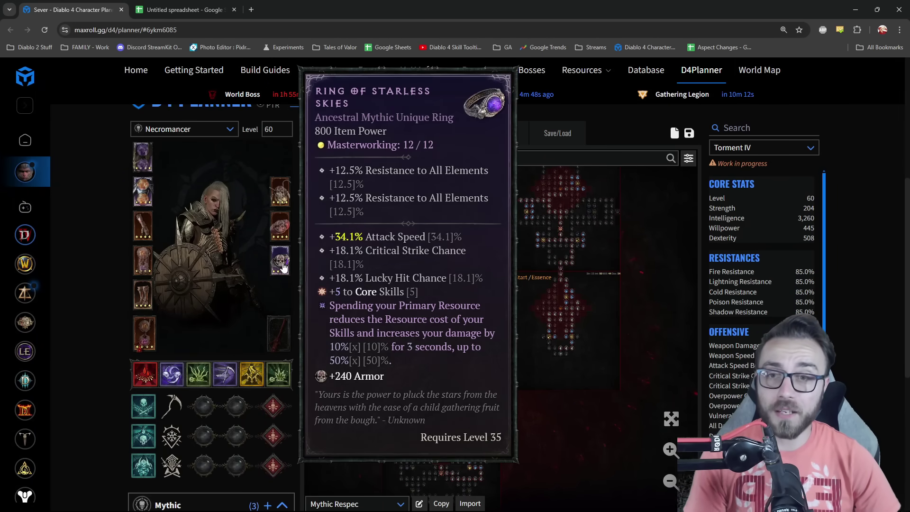
mouse_move(141, 190)
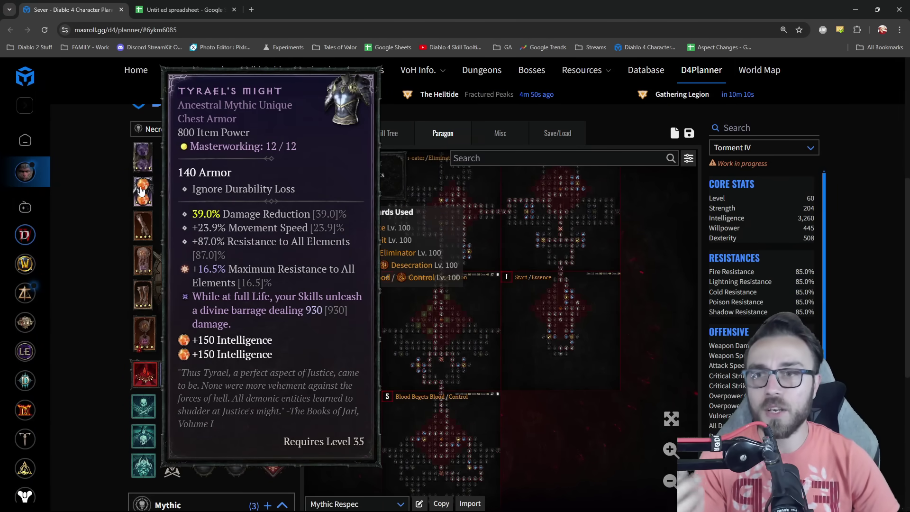
Review all the paragon boards in full screen with the Boards Used list collapsed, and return to the normal planner view.
click(672, 418)
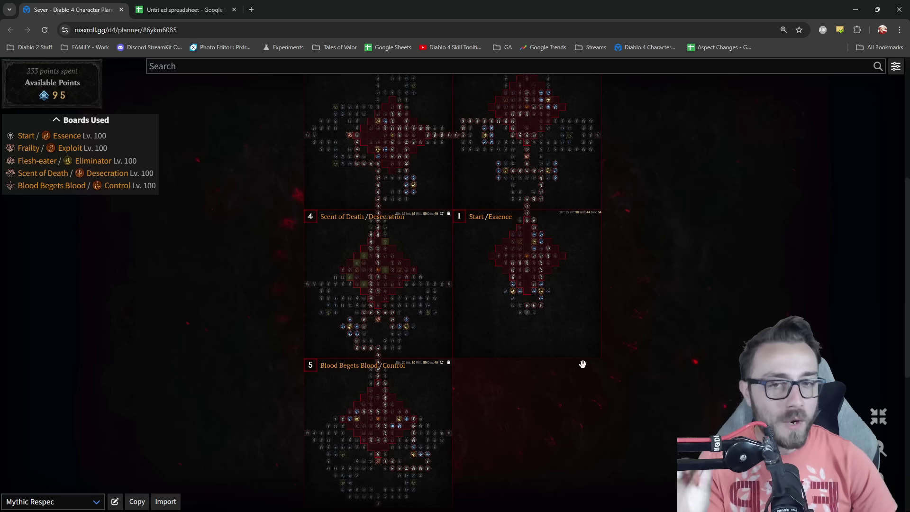
click(110, 121)
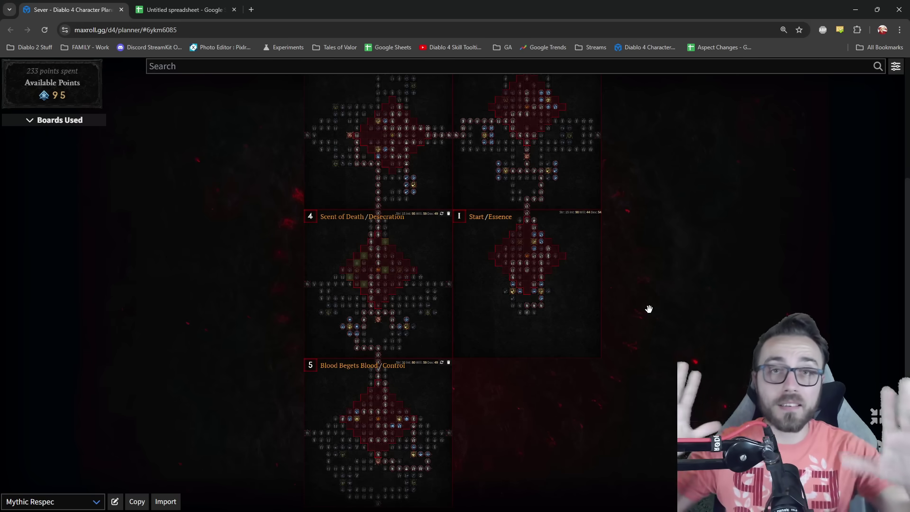
scroll(628, 306, down, 3)
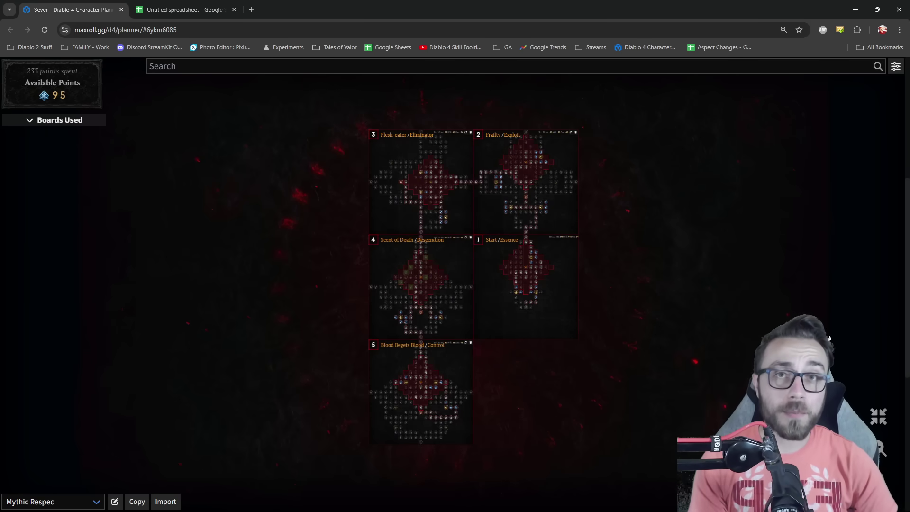
key(Escape)
Switch the build to the Starter variant and check its Lightning Resistance breakdown.
scroll(294, 408, down, 3)
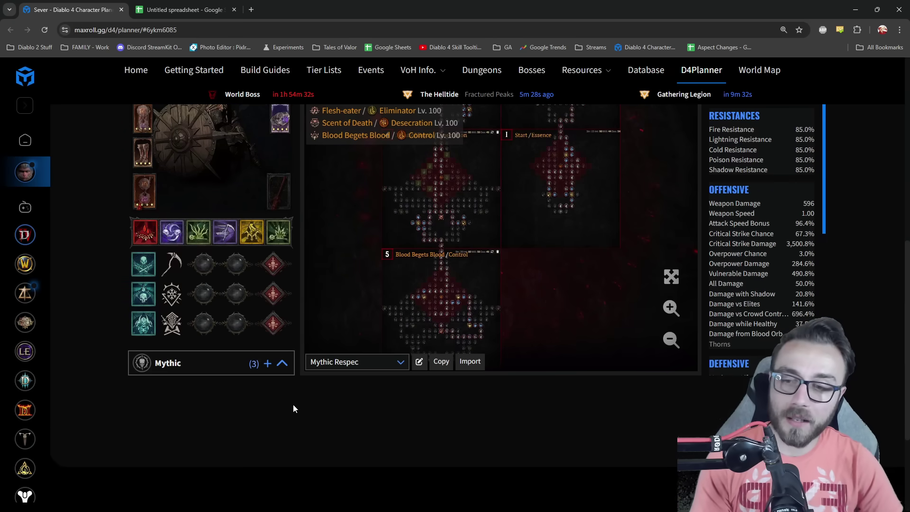
click(282, 363)
click(173, 297)
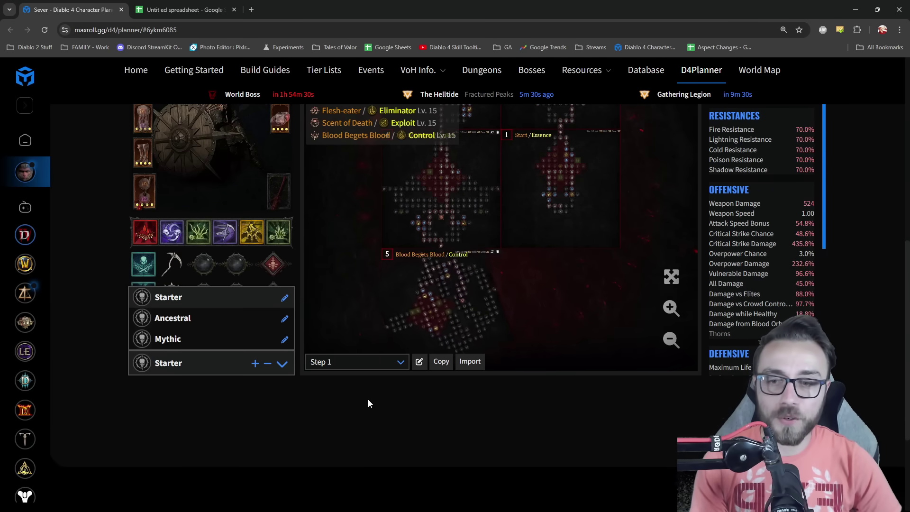
scroll(687, 331, up, 4)
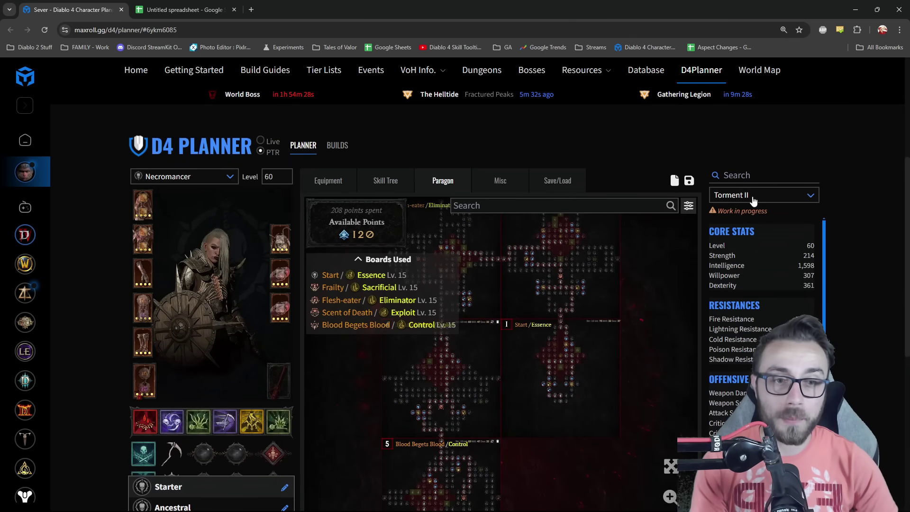
mouse_move(758, 329)
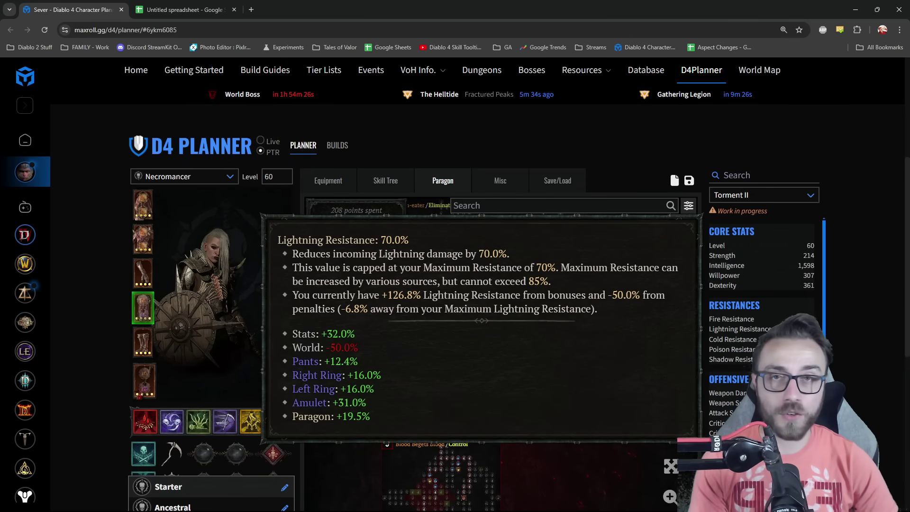
Switch the build to the Ancestral variant and inspect its chest armor.
scroll(863, 272, down, 2)
scroll(863, 272, down, 2)
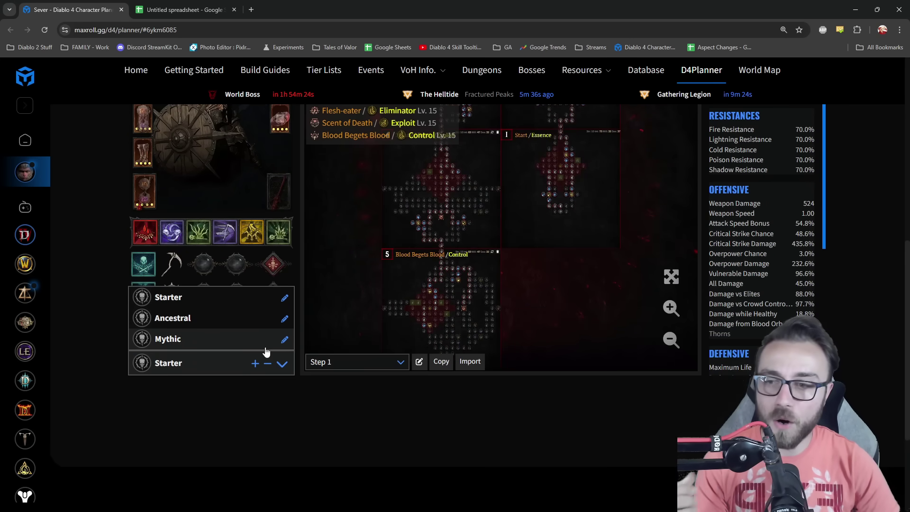
click(211, 317)
scroll(127, 400, up, 4)
mouse_move(142, 204)
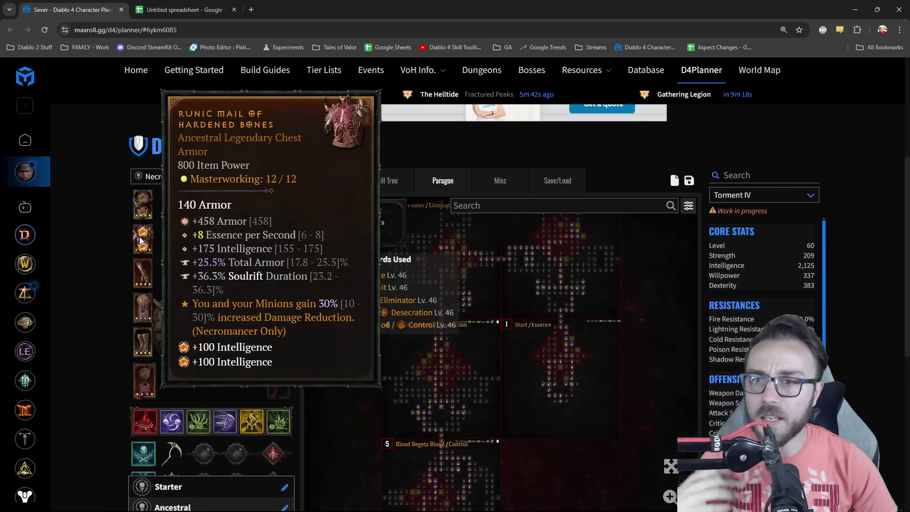
Return to the Mythic variant and review its paragon boards and the source of its paragon points in full screen.
scroll(92, 273, down, 4)
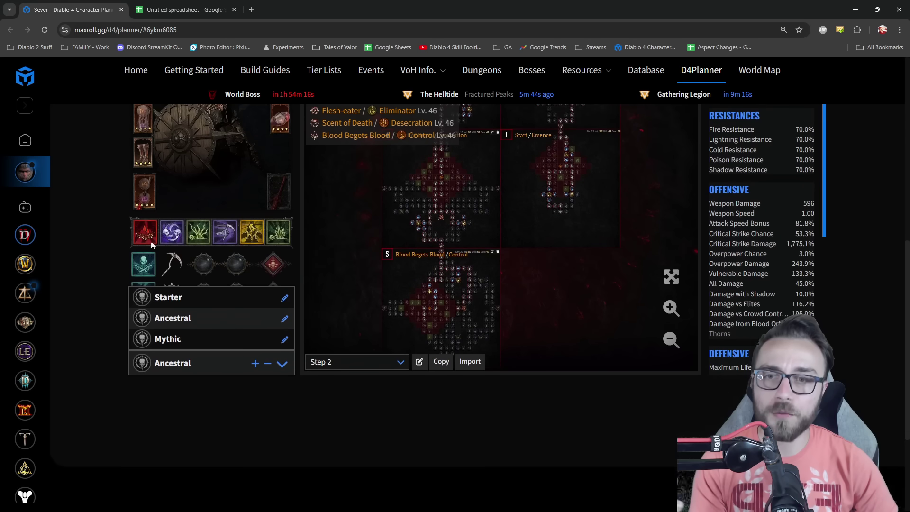
scroll(536, 408, up, 3)
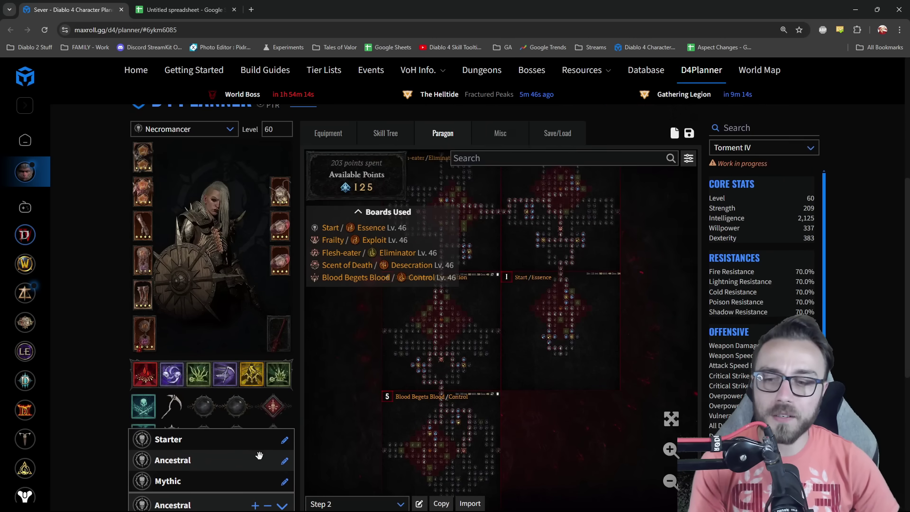
click(235, 480)
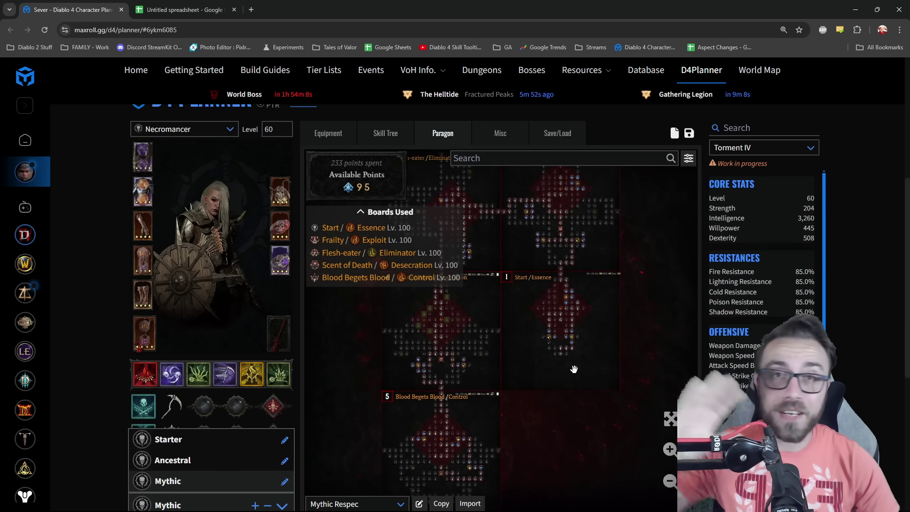
click(671, 417)
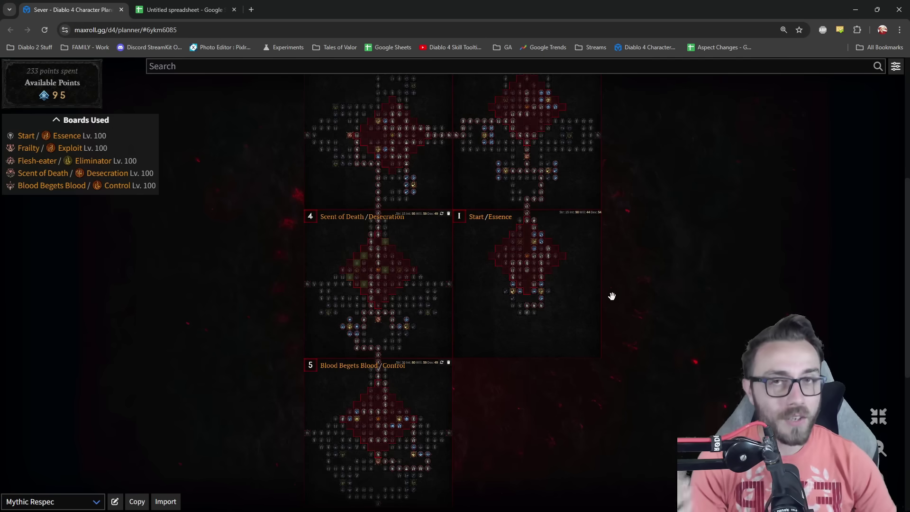
mouse_move(49, 71)
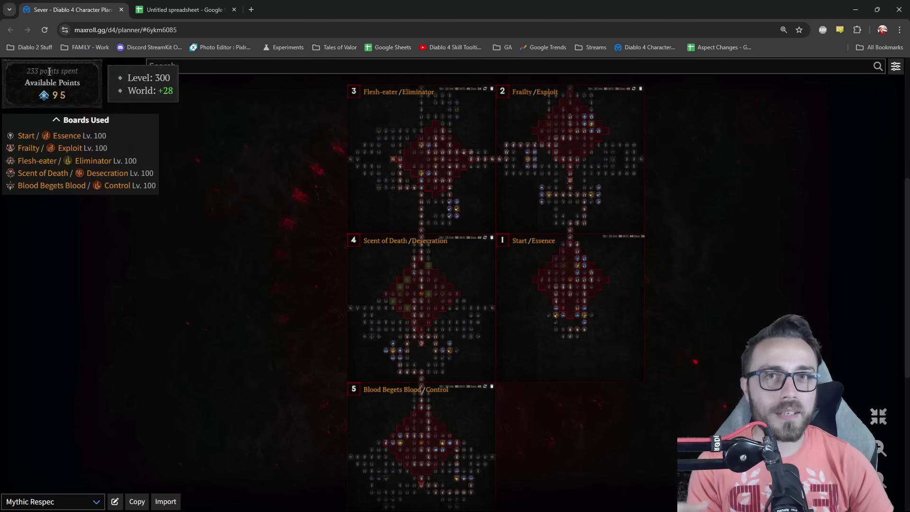
key(Escape)
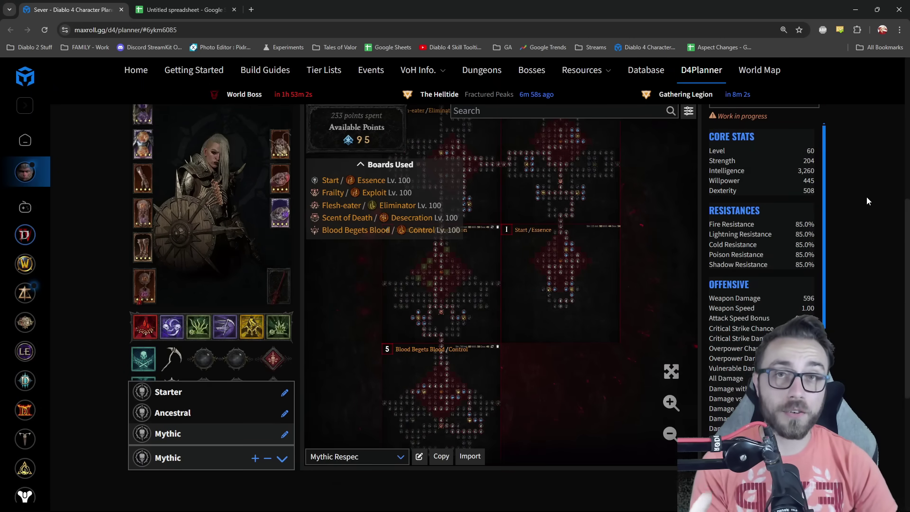
Check the breakdowns of the Mythic variant's Intelligence and Critical Strike Damage.
mouse_move(807, 170)
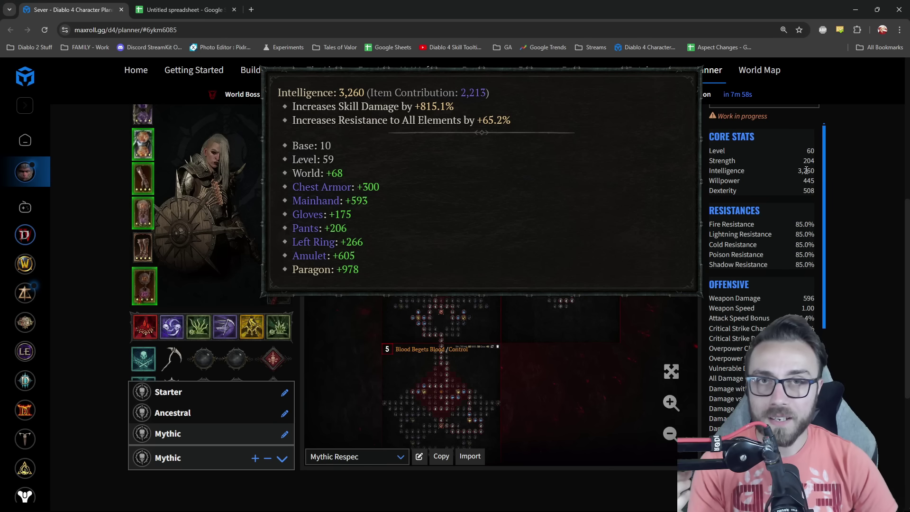
scroll(792, 237, down, 1)
mouse_move(793, 291)
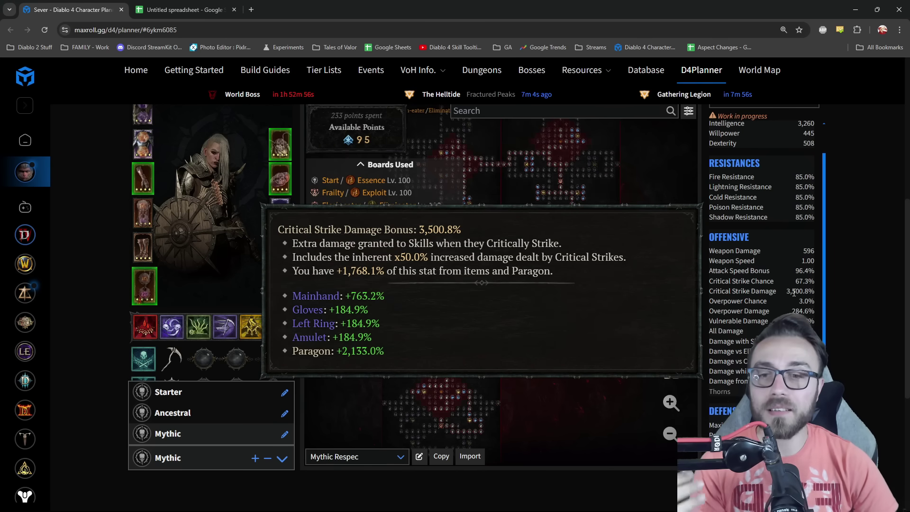
scroll(863, 250, up, 3)
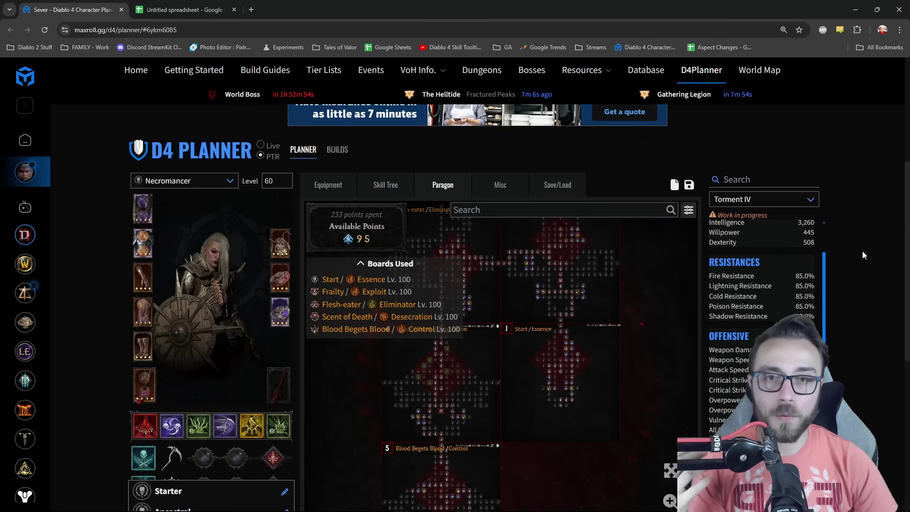
Examine the allocated nodes on the Start and Frailty boards up close in full screen, including the Knowledge rare node.
scroll(670, 321, down, 4)
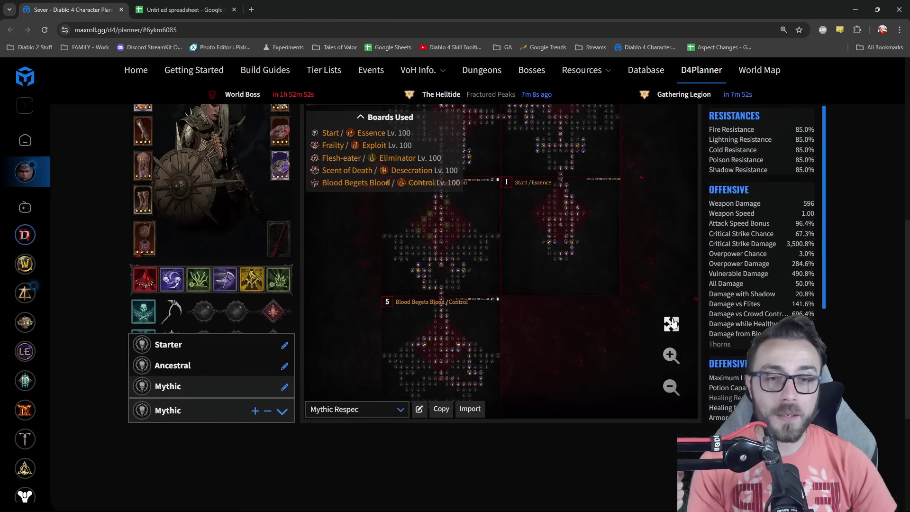
click(670, 321)
scroll(544, 323, up, 3)
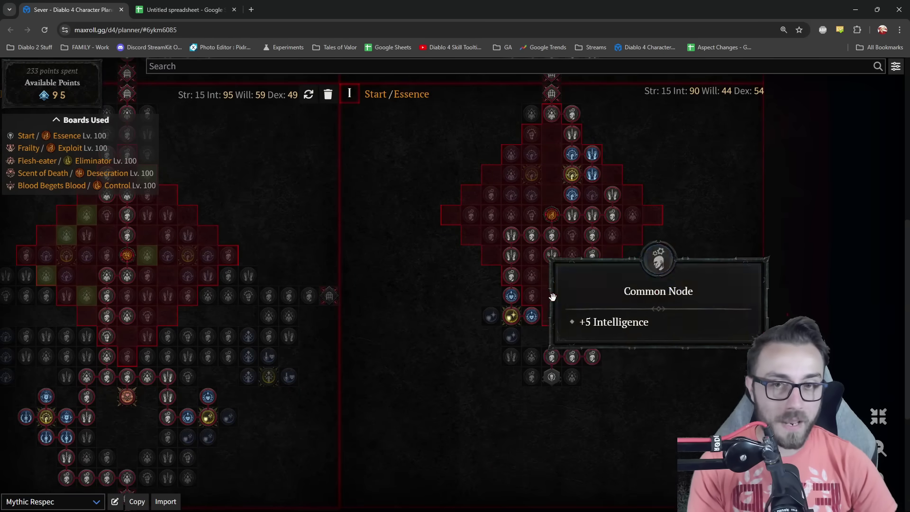
drag(512, 268, 484, 345)
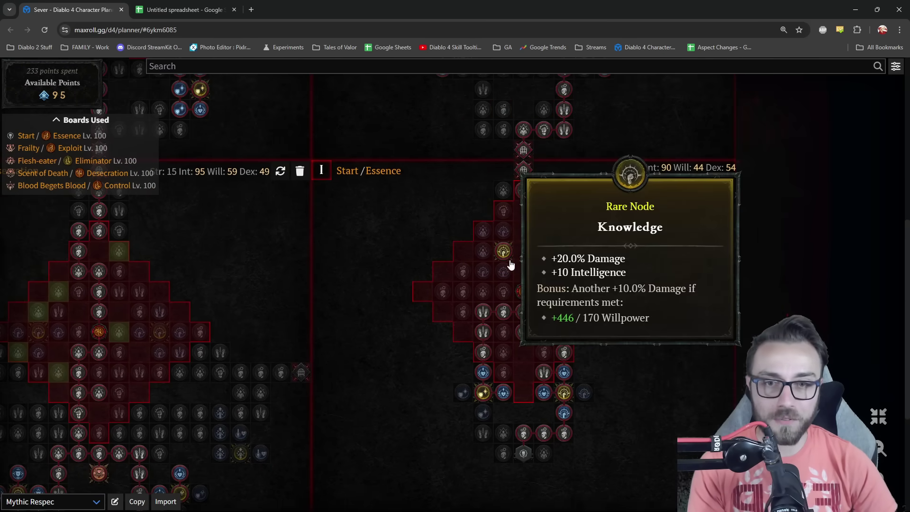
drag(379, 177, 270, 366)
scroll(270, 365, down, 1)
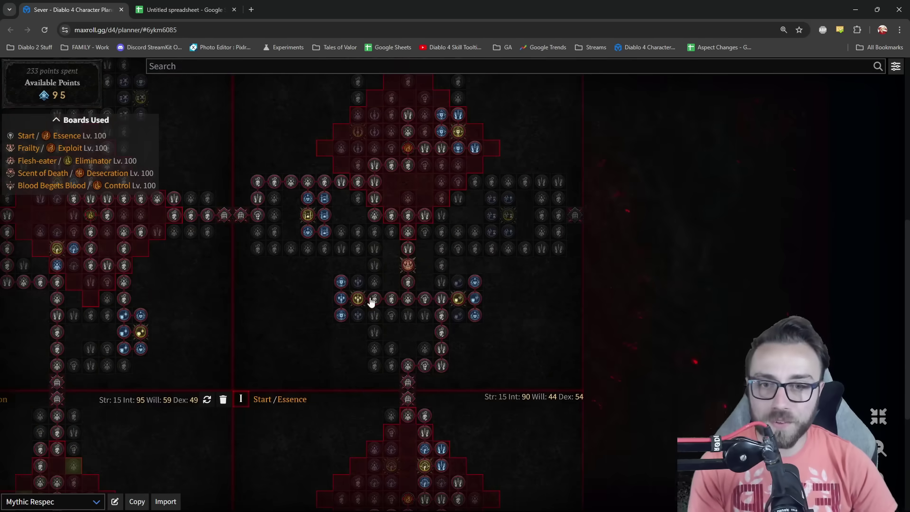
scroll(536, 321, up, 1)
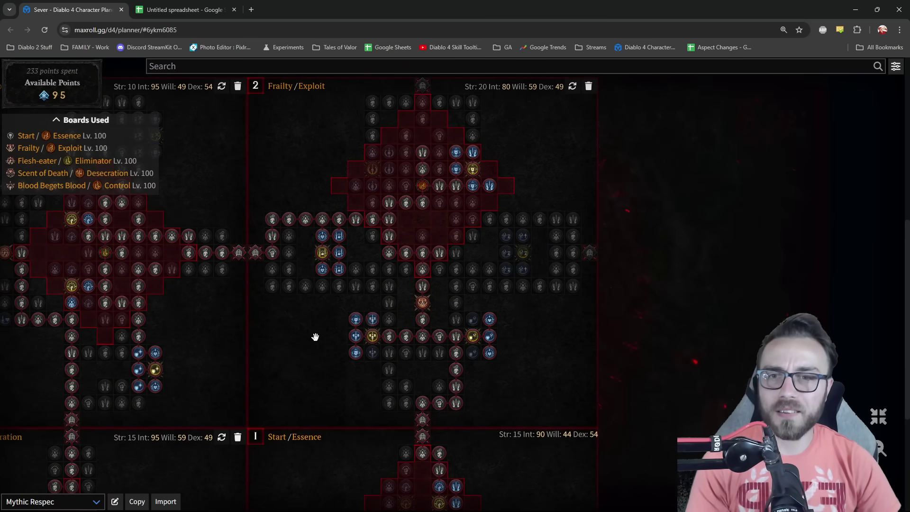
Examine the rare nodes Stifle and Seethe on the Flesh-eater and Scent of Death boards of the Mythic Respec setup.
drag(315, 337, 640, 309)
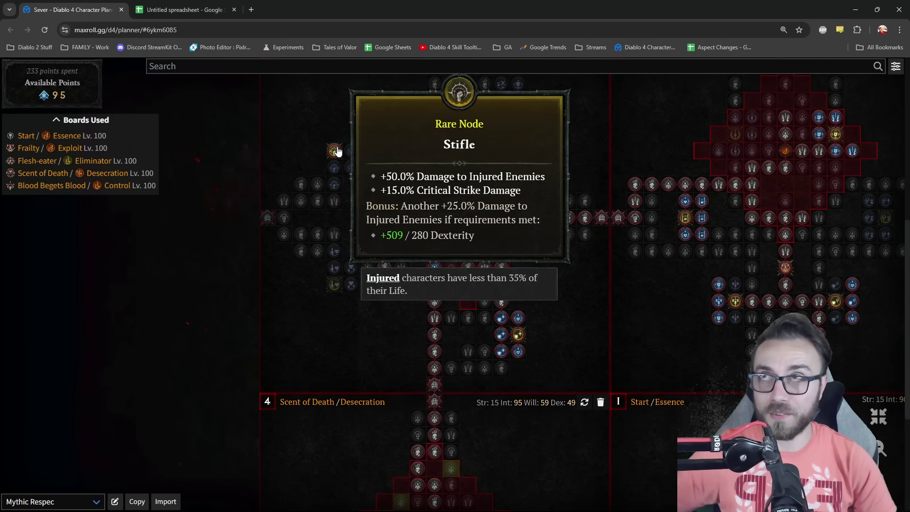
drag(575, 346, 538, 178)
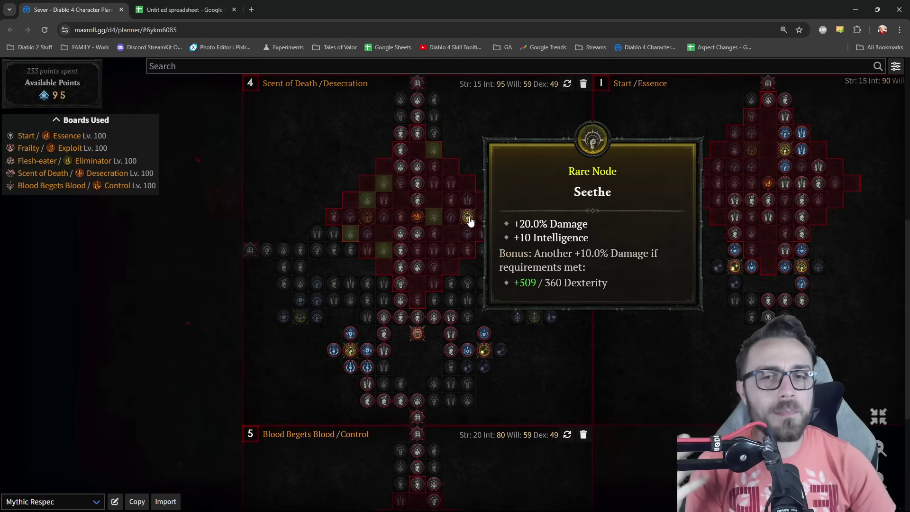
click(434, 217)
click(450, 218)
click(468, 218)
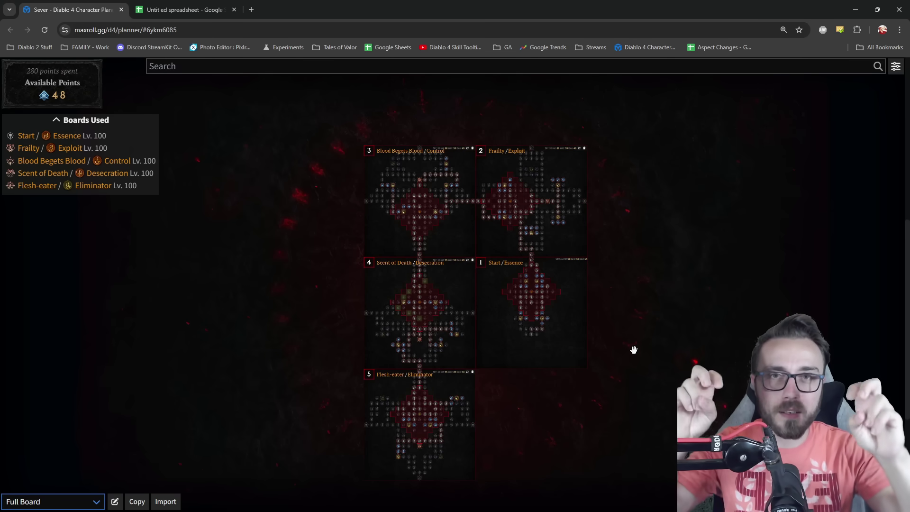
Inspect the Full Board setup's nodes on the Start and Frailty boards, including Grasp, Shadow Resilience and Lingering Shadows.
scroll(634, 350, up, 5)
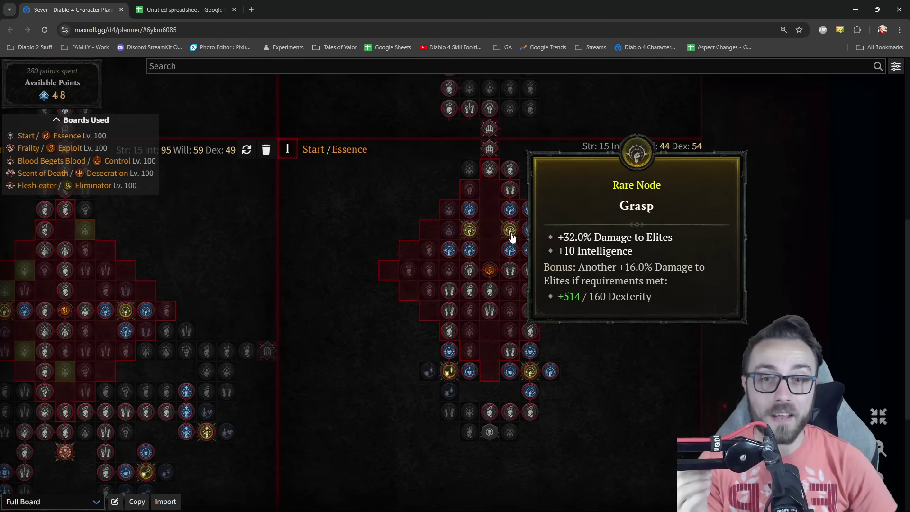
mouse_move(470, 231)
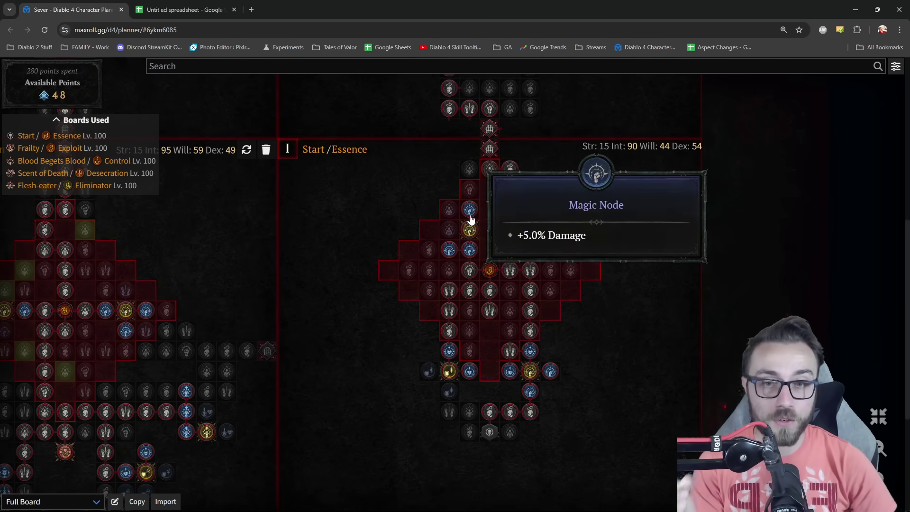
drag(330, 116, 322, 404)
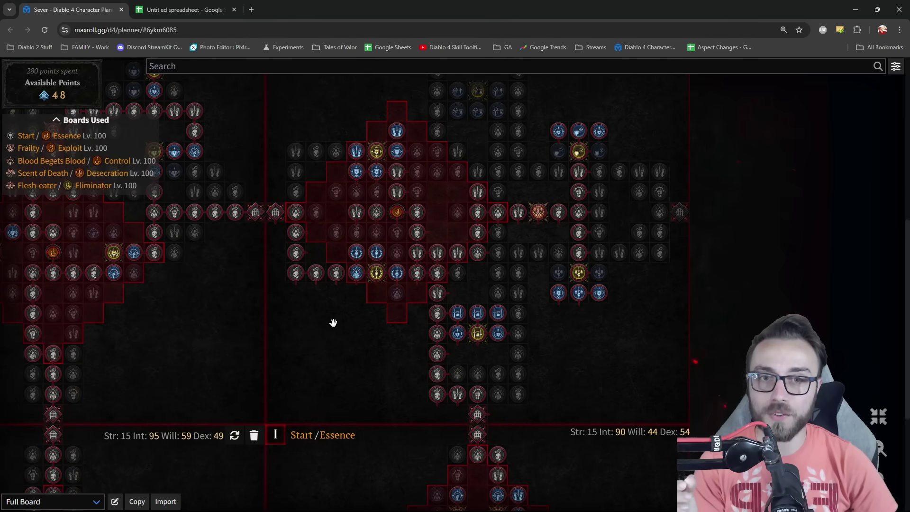
scroll(331, 321, down, 1)
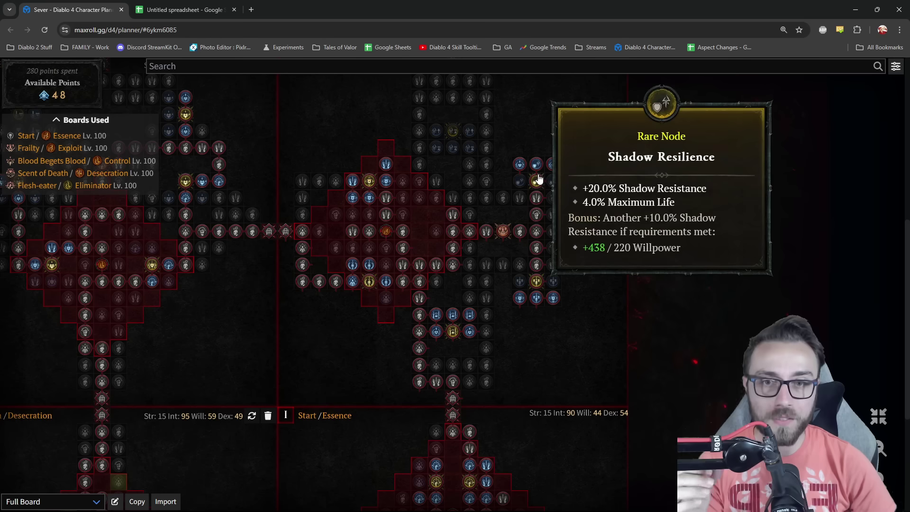
mouse_move(449, 138)
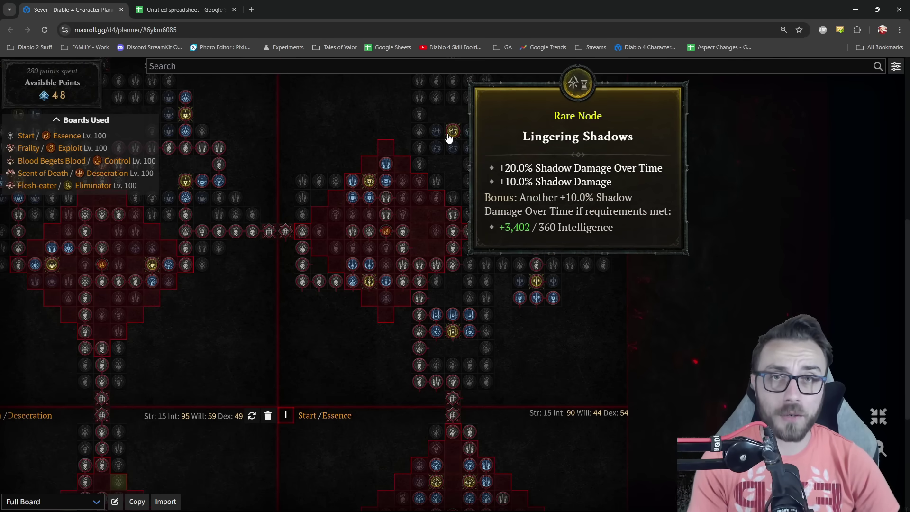
Examine the Full Board setup's Blood Begets Blood and Scent of Death boards, including the Deathmarked rare node.
drag(266, 126, 589, 172)
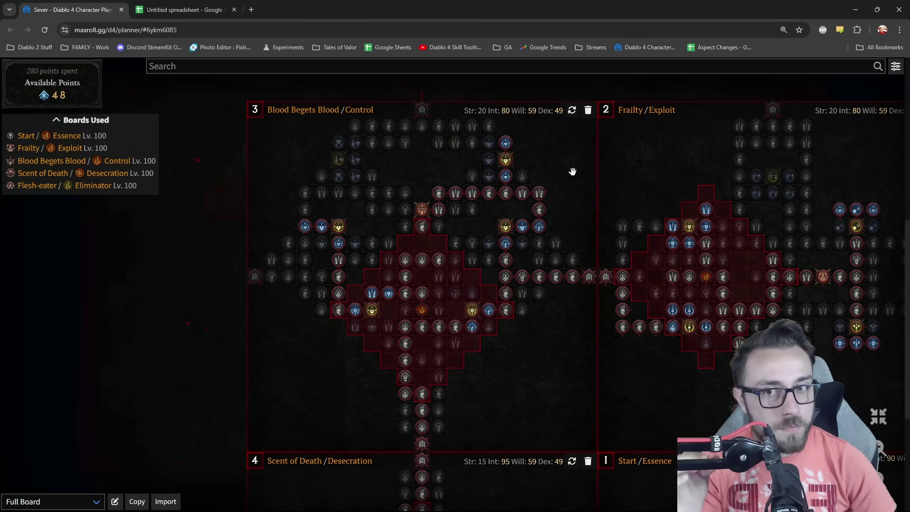
mouse_move(506, 161)
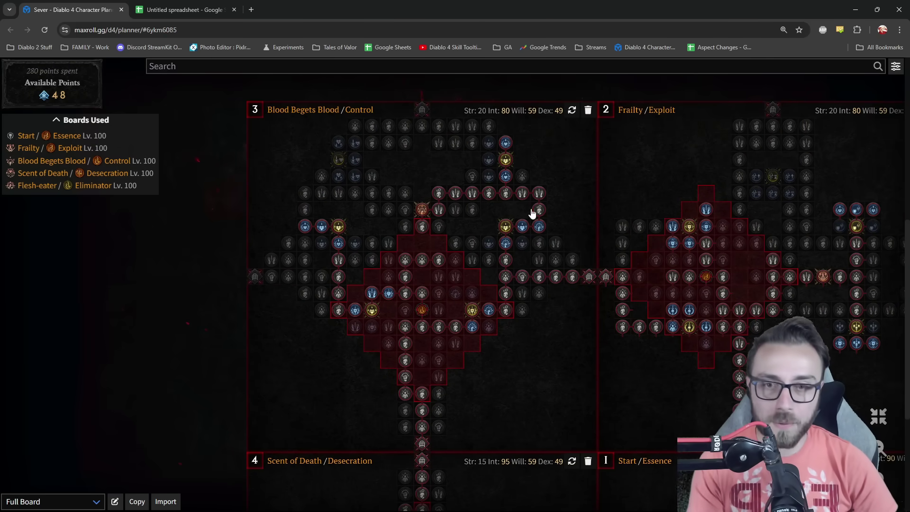
mouse_move(506, 227)
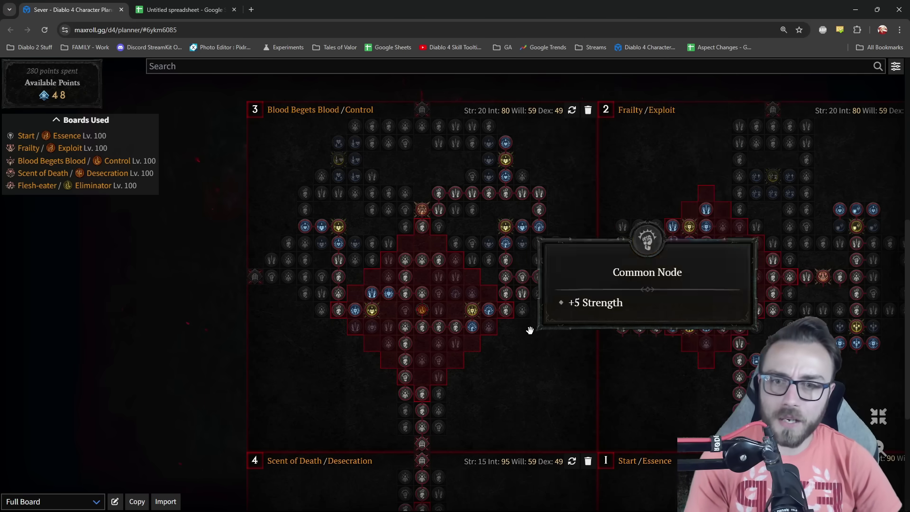
scroll(545, 379, down, 8)
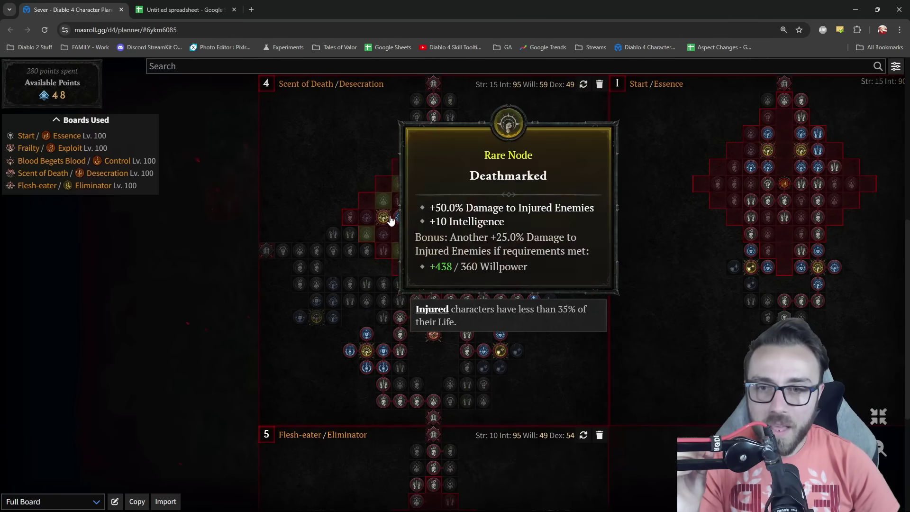
mouse_move(388, 218)
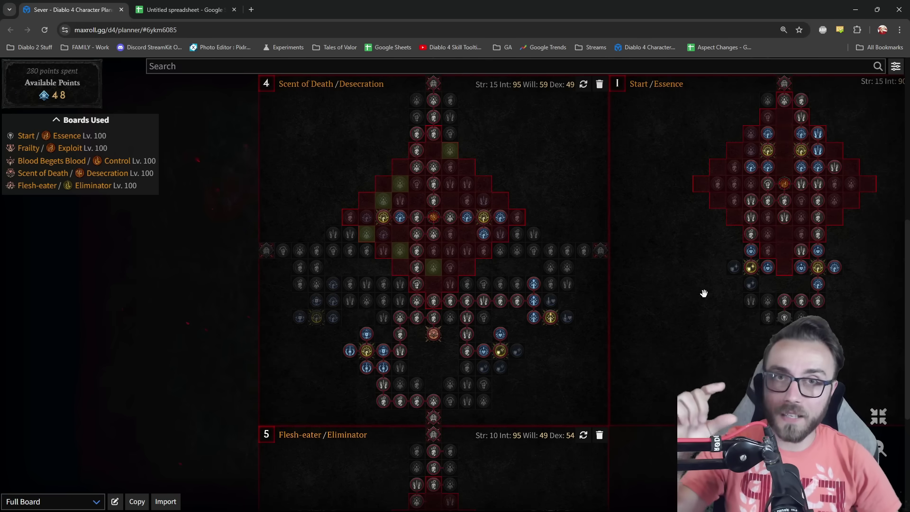
Leave the full-screen paragon view in the planner and check the breakdown of the character's Intelligence.
key(ctrl+Tab)
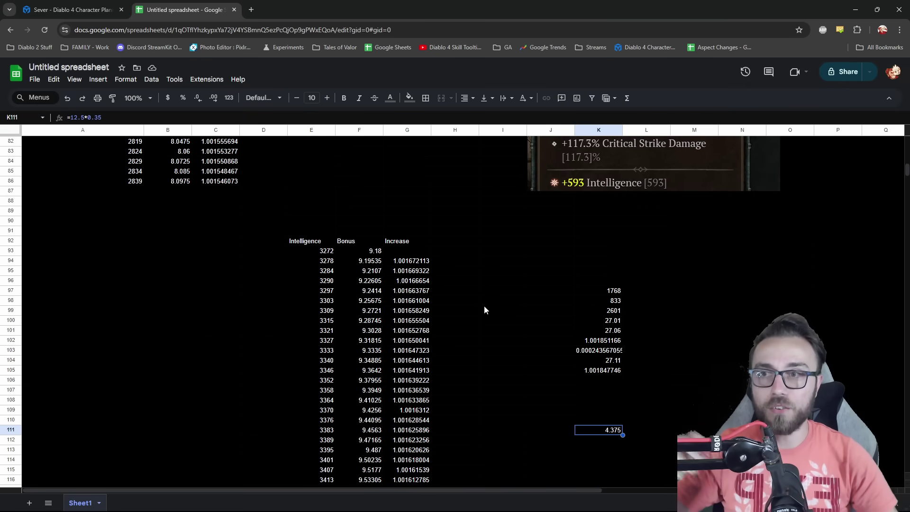
click(71, 10)
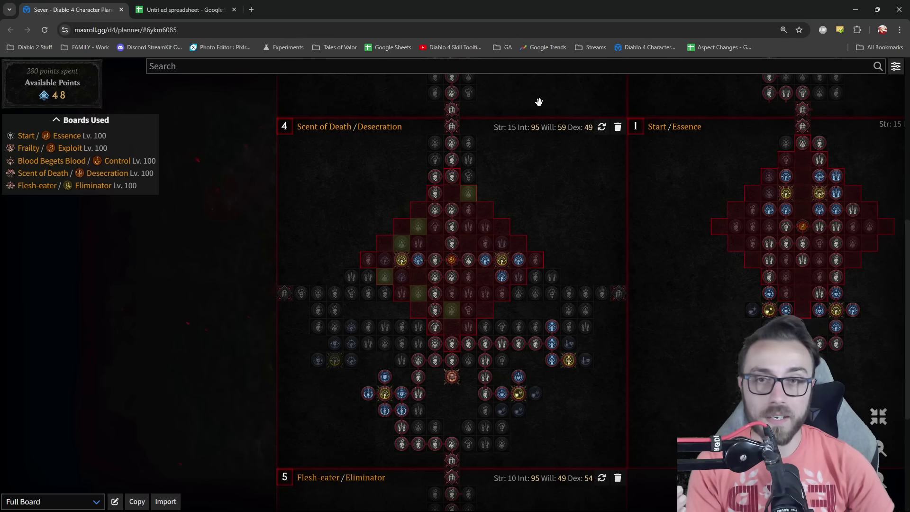
click(881, 417)
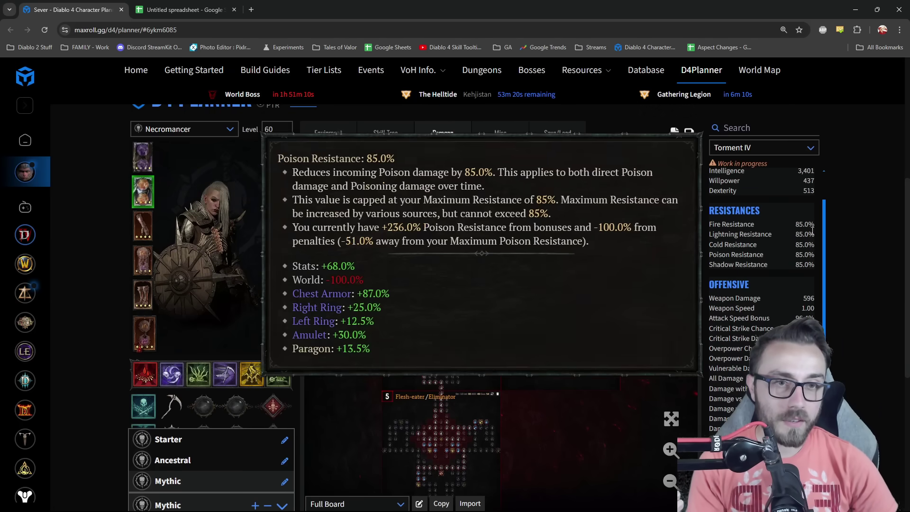
mouse_move(800, 219)
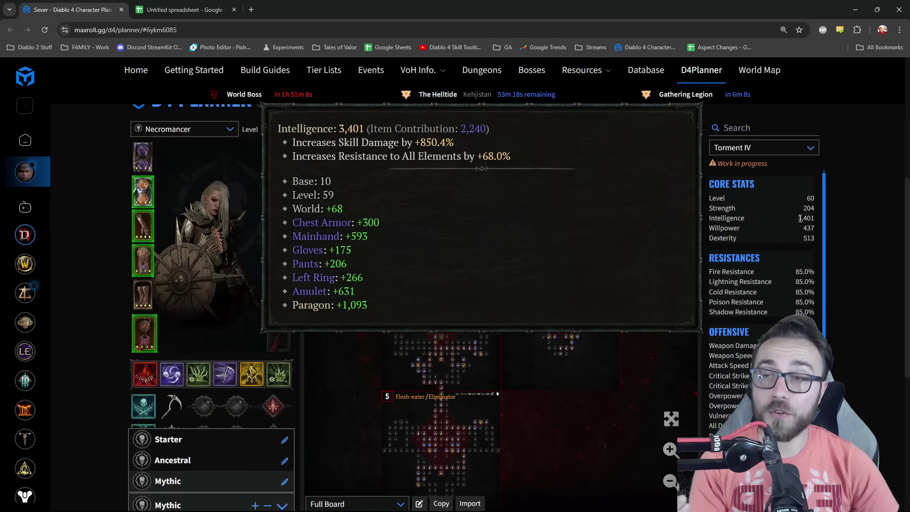
Switch to the Google Sheets spreadsheet and find the 3401 Intelligence row and the following row's increase in G115.
key(ctrl+Tab)
scroll(280, 346, down, 5)
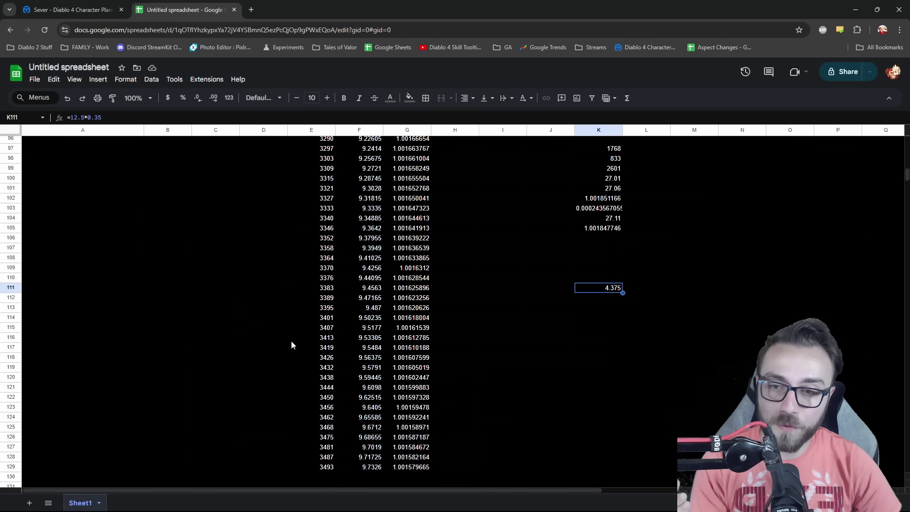
click(327, 318)
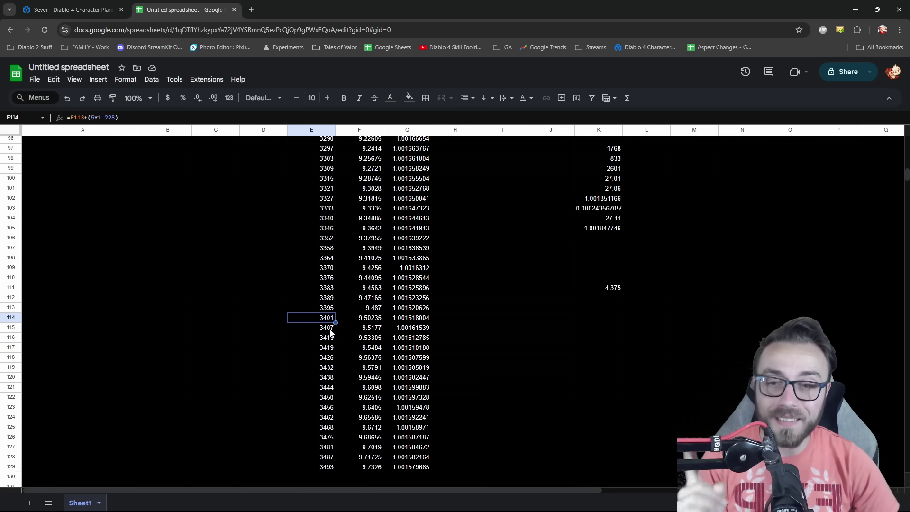
click(407, 331)
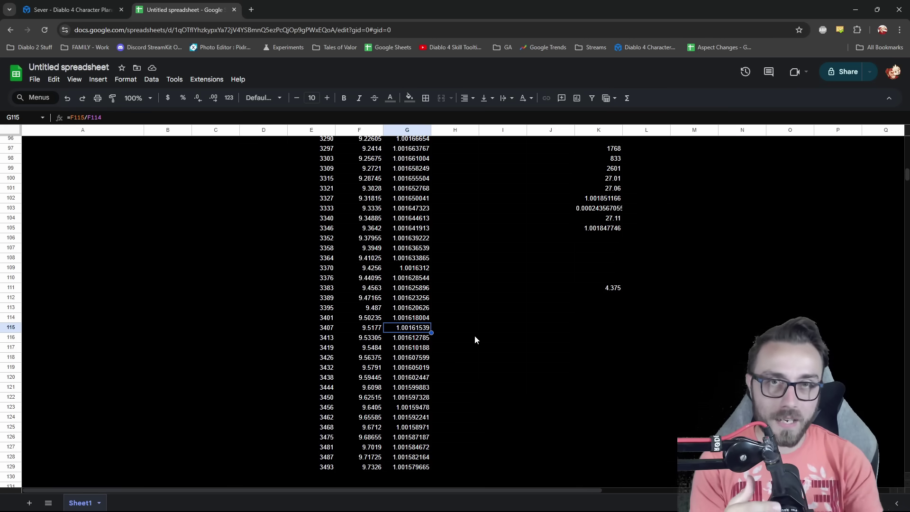
Check the Sacrificial Amulet in the planner and return to the spreadsheet to compare the Intelligence increases in rows 113 to 115.
click(71, 9)
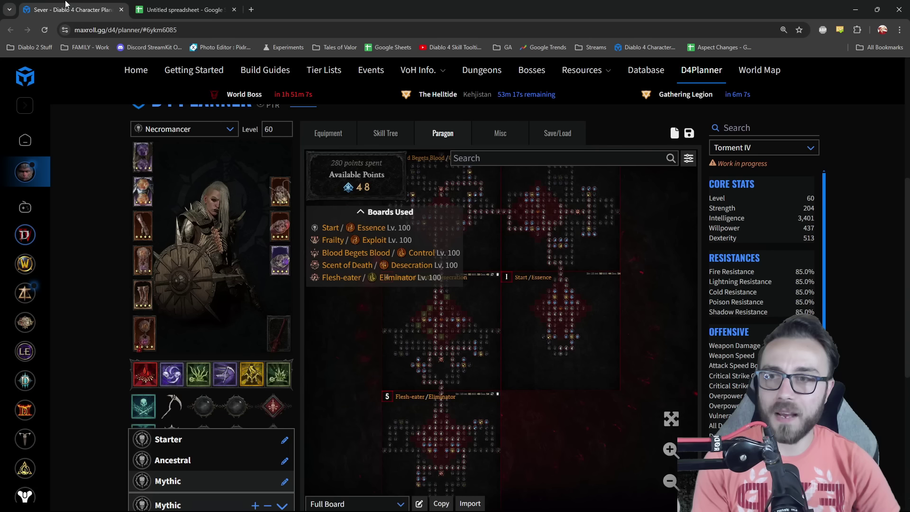
mouse_move(281, 195)
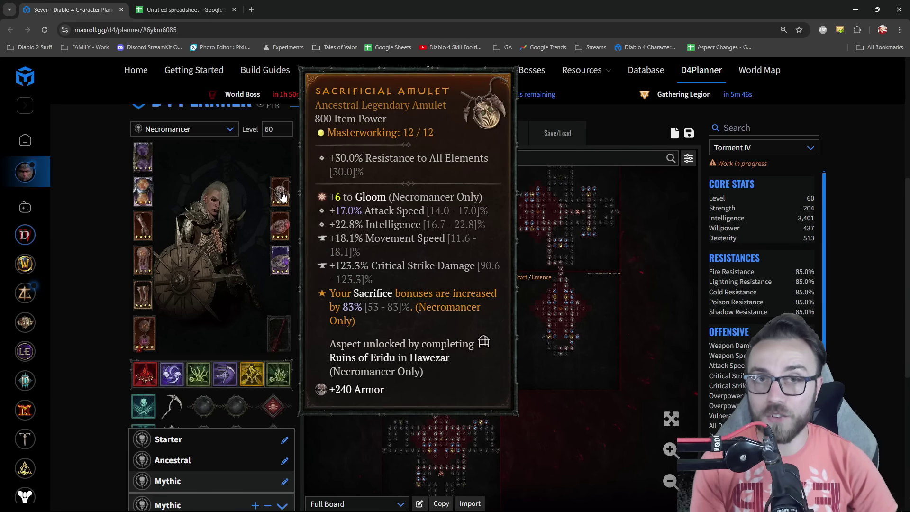
click(182, 10)
click(322, 309)
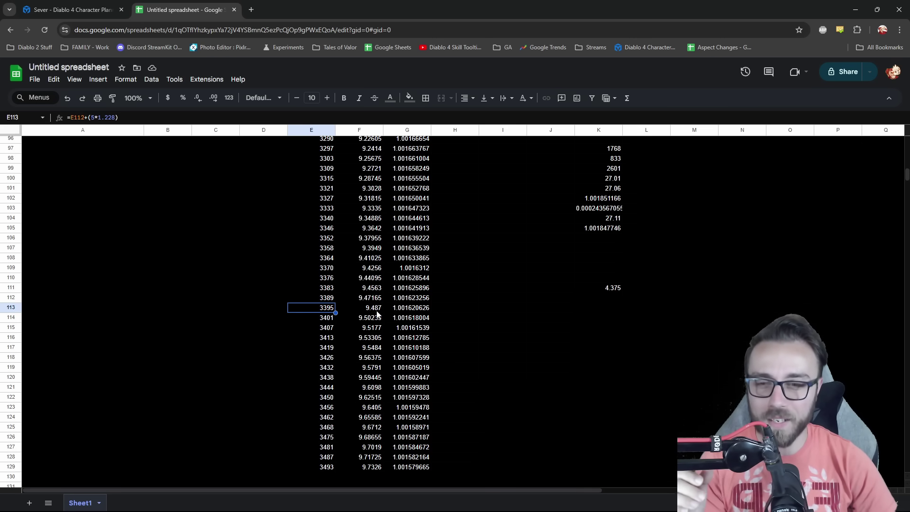
click(403, 309)
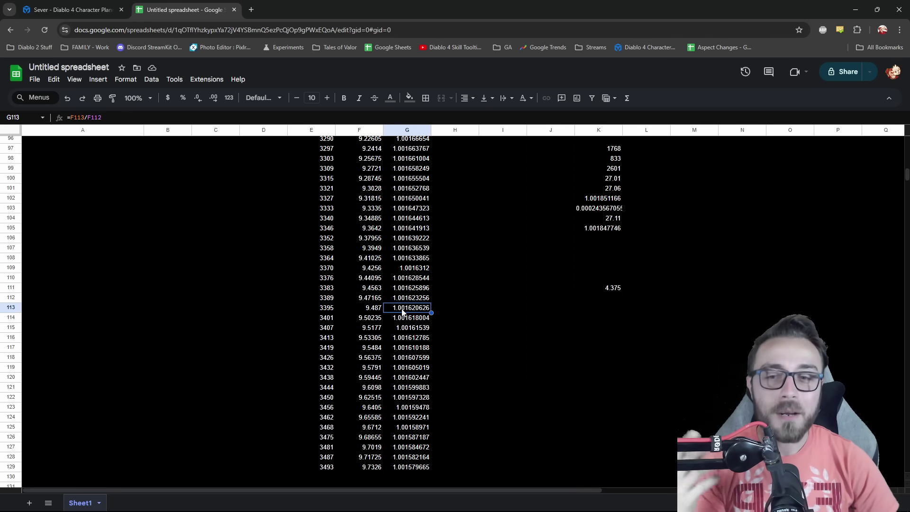
click(311, 317)
click(71, 9)
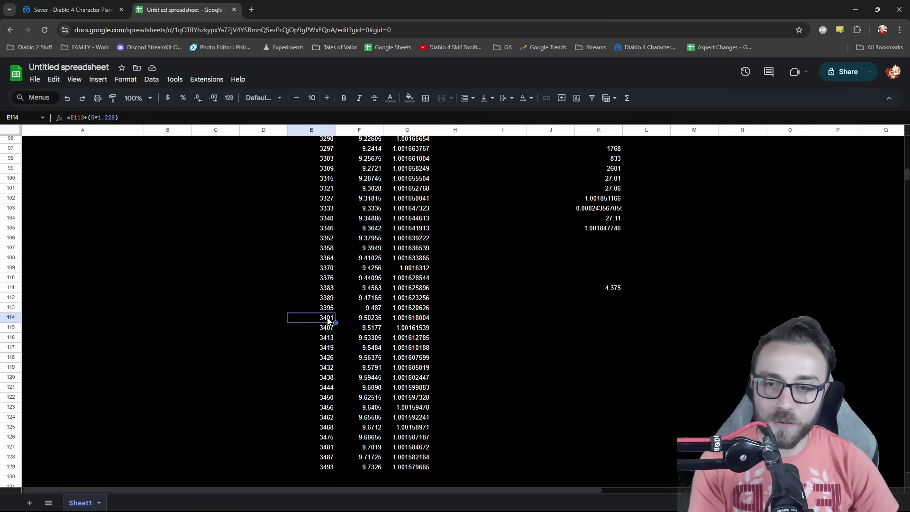
click(185, 10)
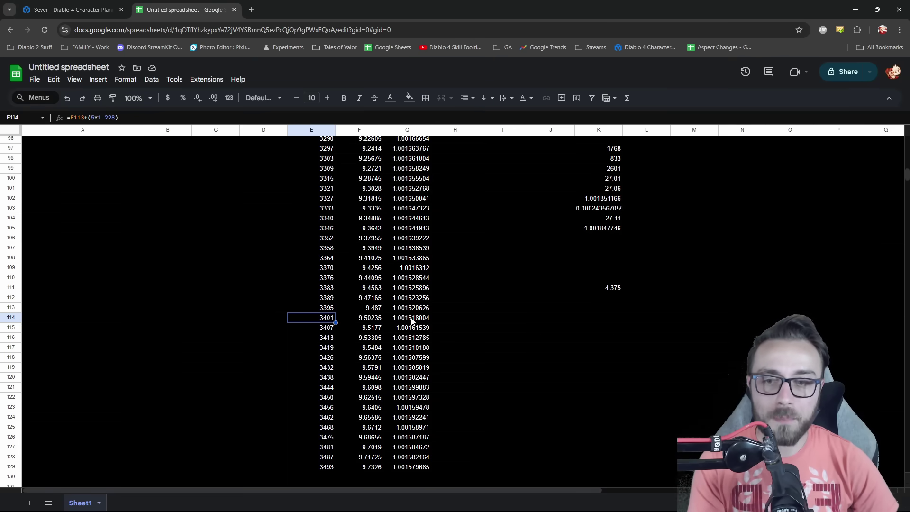
click(423, 330)
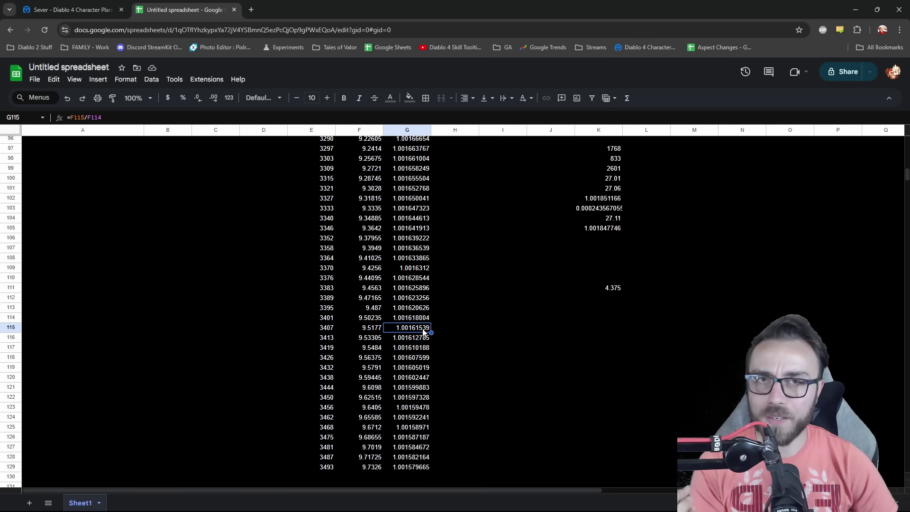
Review the separate calculation in column K, from the base values in K97 and K98 to the ratio in K102.
click(606, 149)
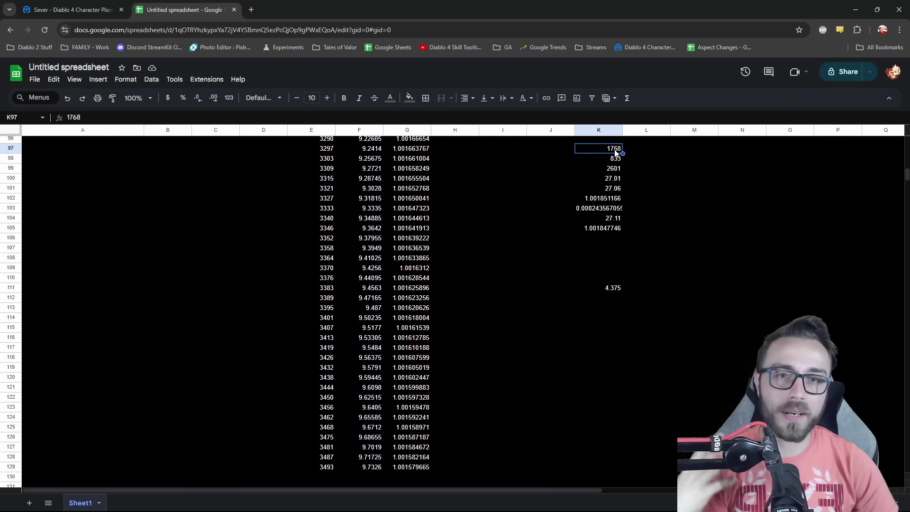
click(611, 162)
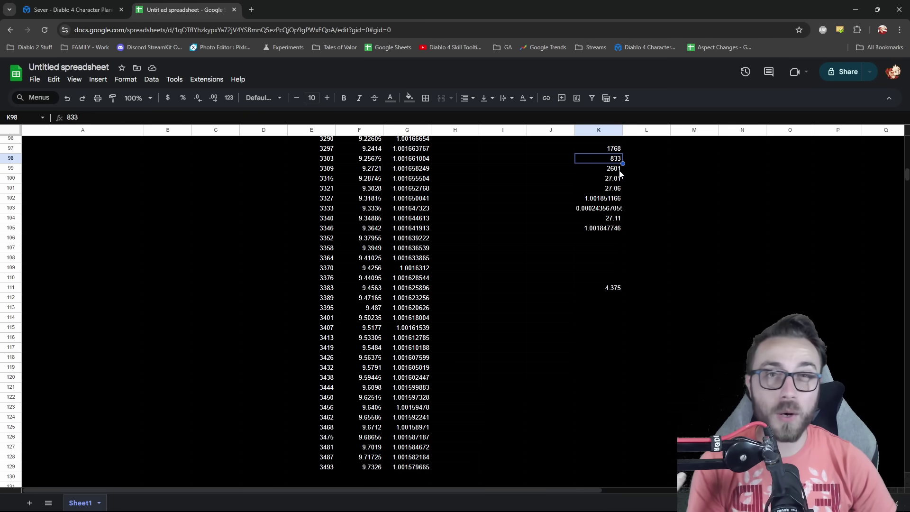
key(Down)
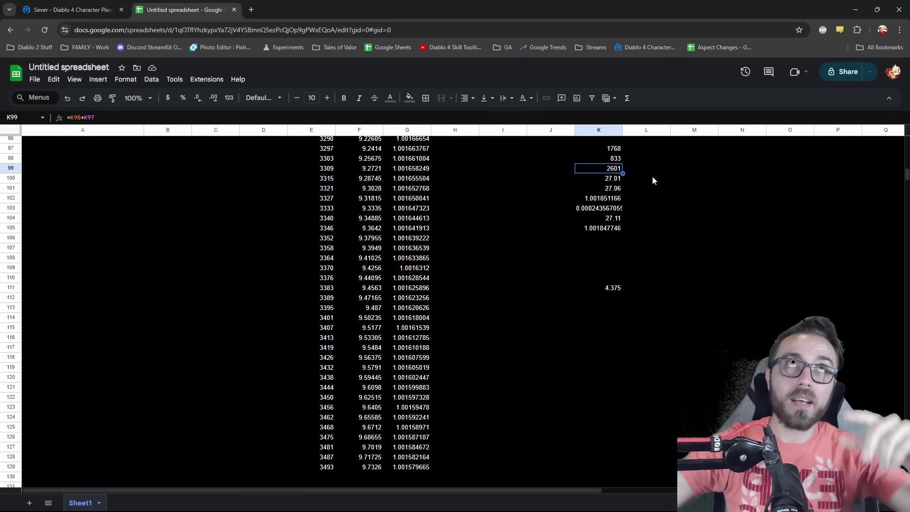
click(607, 179)
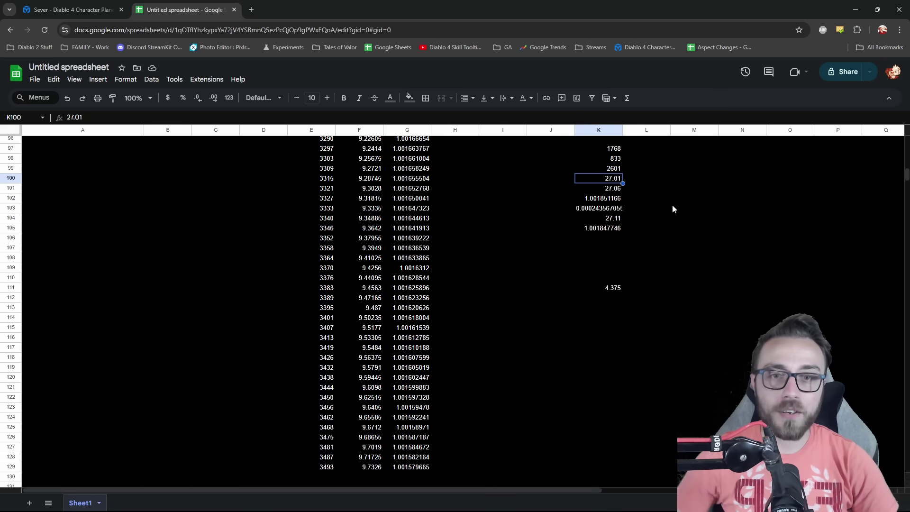
click(612, 199)
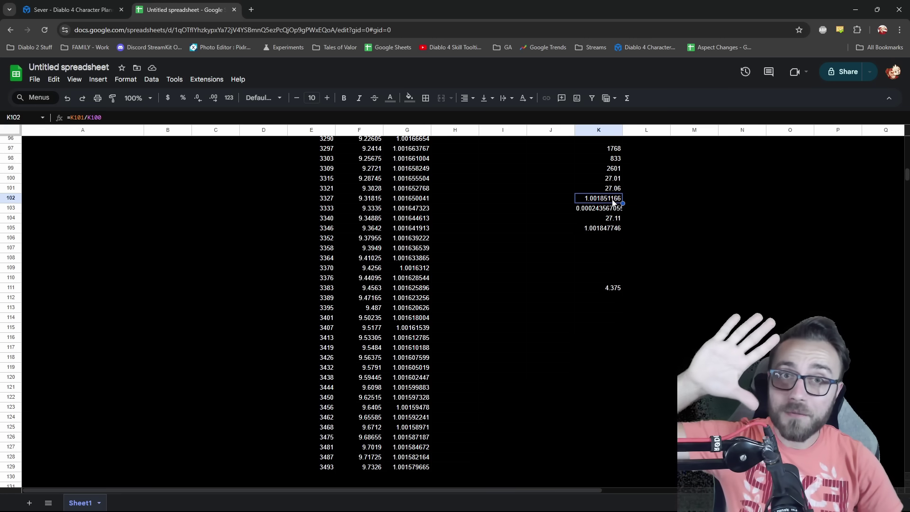
Compare the Intelligence increase in G115 with the ratio calculated in K105.
click(332, 329)
click(414, 332)
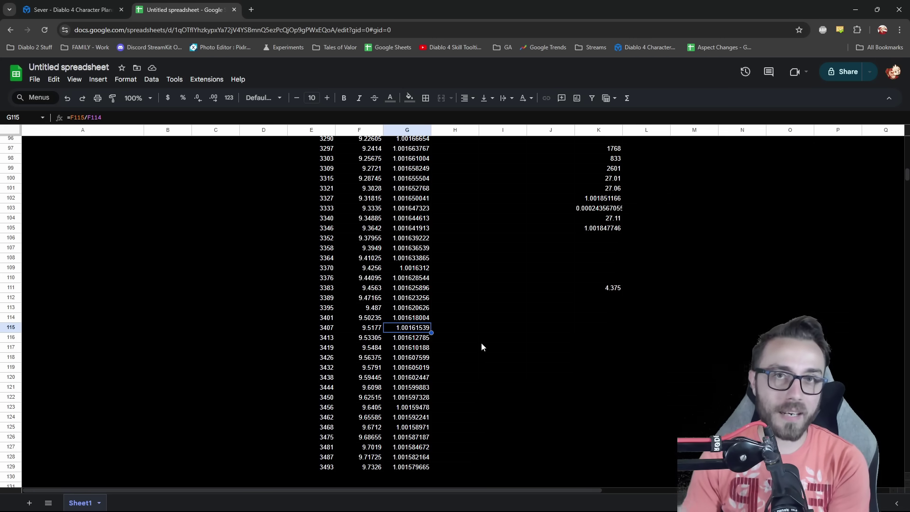
click(614, 230)
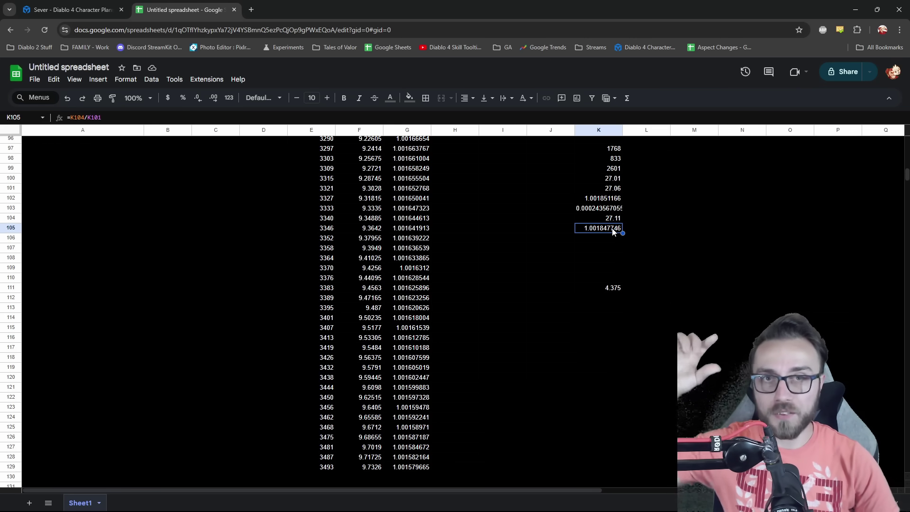
scroll(288, 242, down, 2)
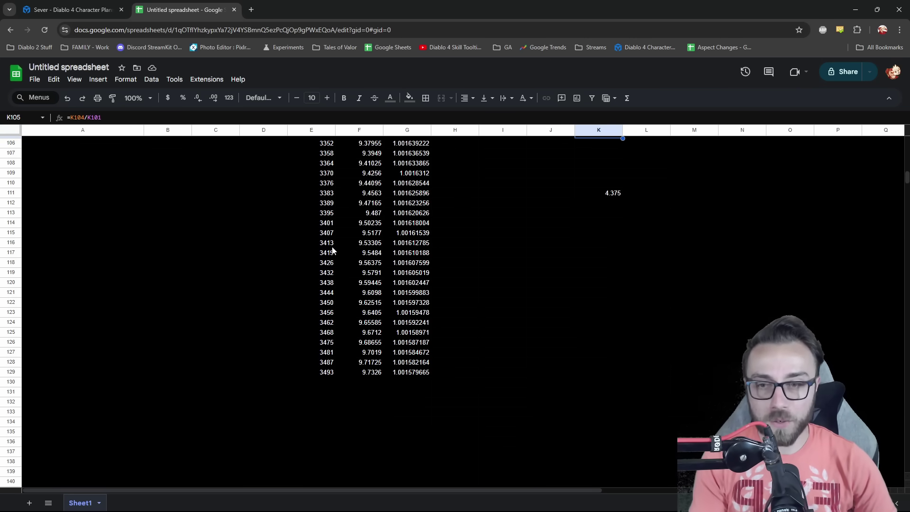
Return to the planner and allocate the two magic nodes beside the lower allocated rare node on the Flesh-eater board.
scroll(503, 308, up, 2)
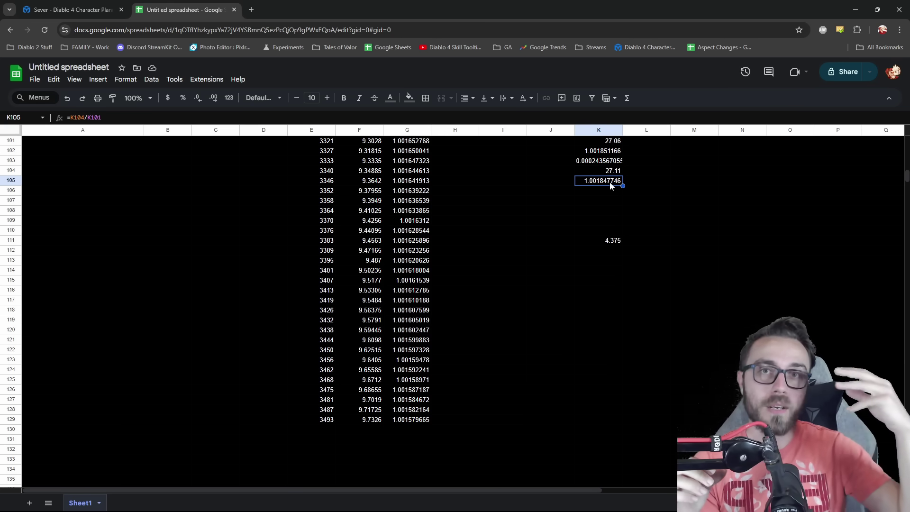
key(ctrl+shift+Tab)
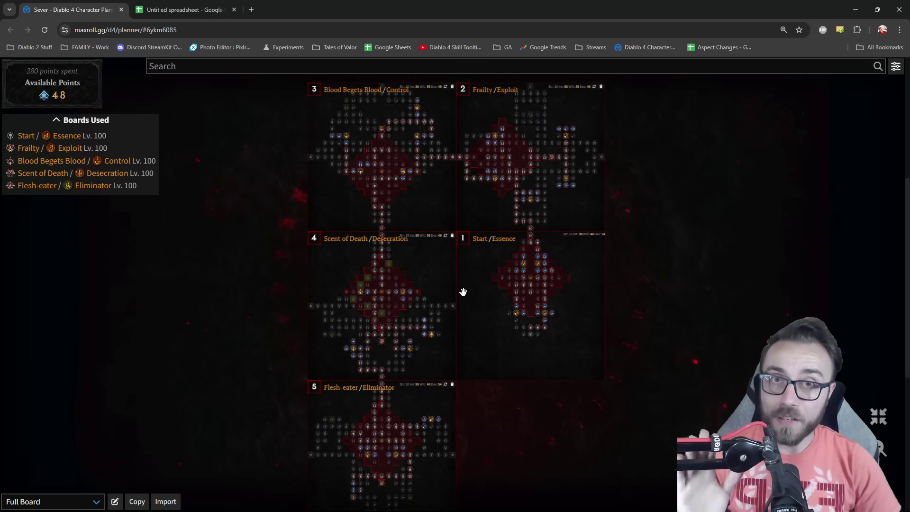
scroll(488, 389, up, 3)
drag(474, 429, 524, 252)
scroll(524, 252, up, 3)
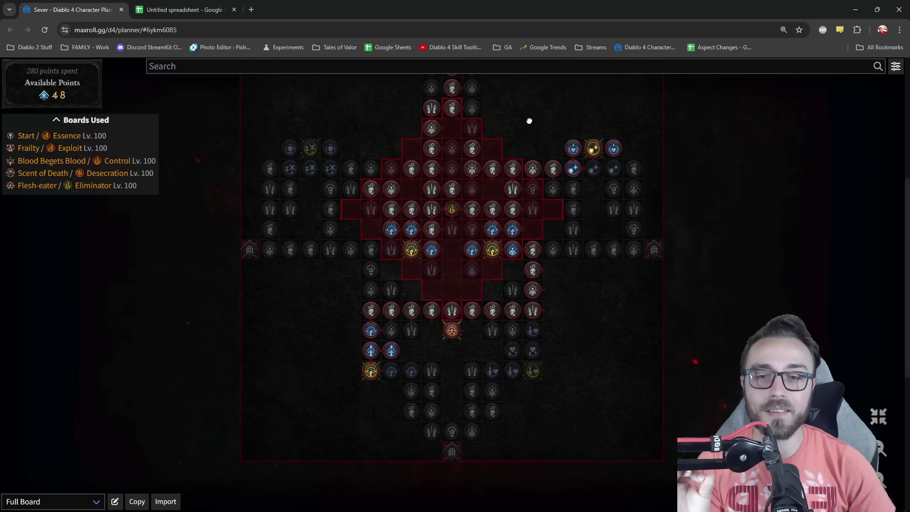
drag(534, 116, 538, 39)
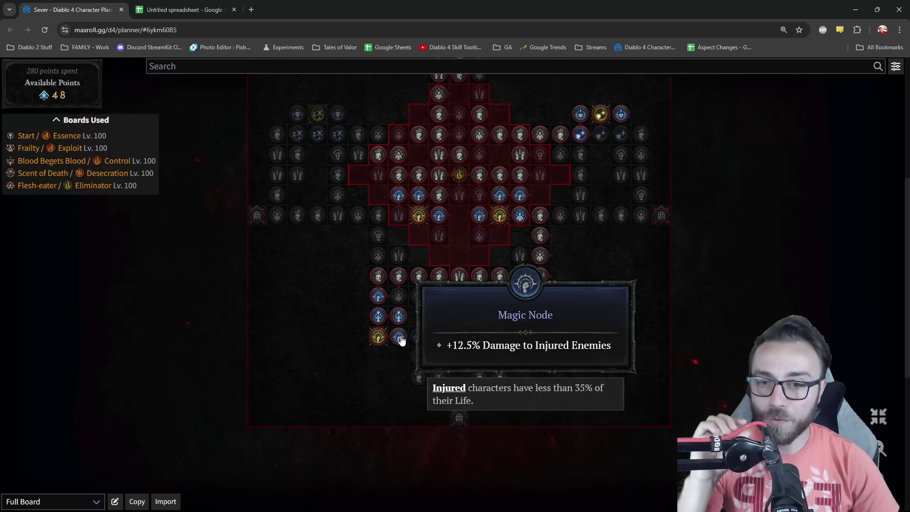
click(399, 338)
click(419, 337)
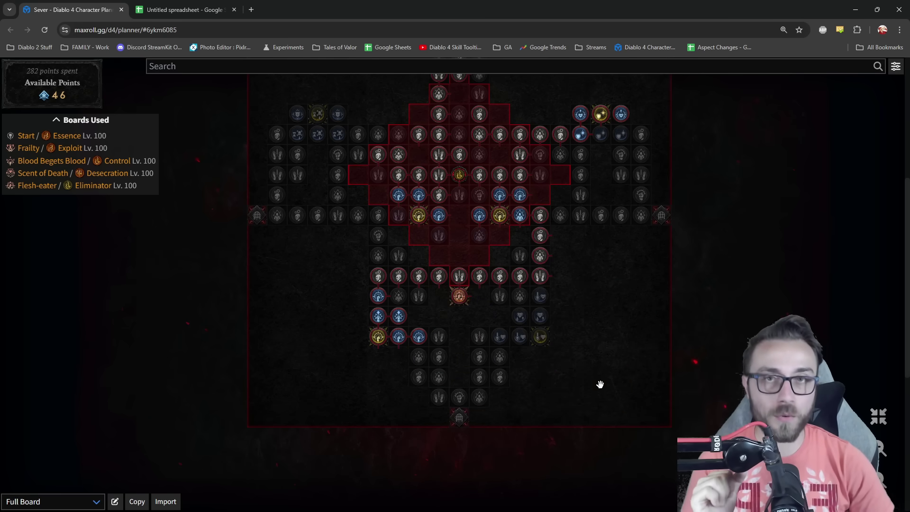
Try allocating a +5 Intelligence node inside the Desecration glyph radius on the Scent of Death board, and remove it again.
scroll(601, 289, down, 2)
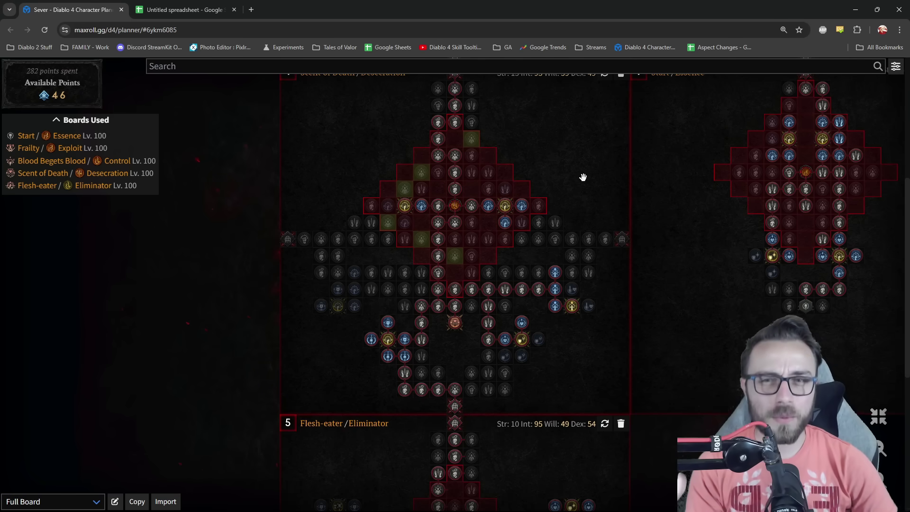
scroll(561, 154, up, 2)
click(432, 157)
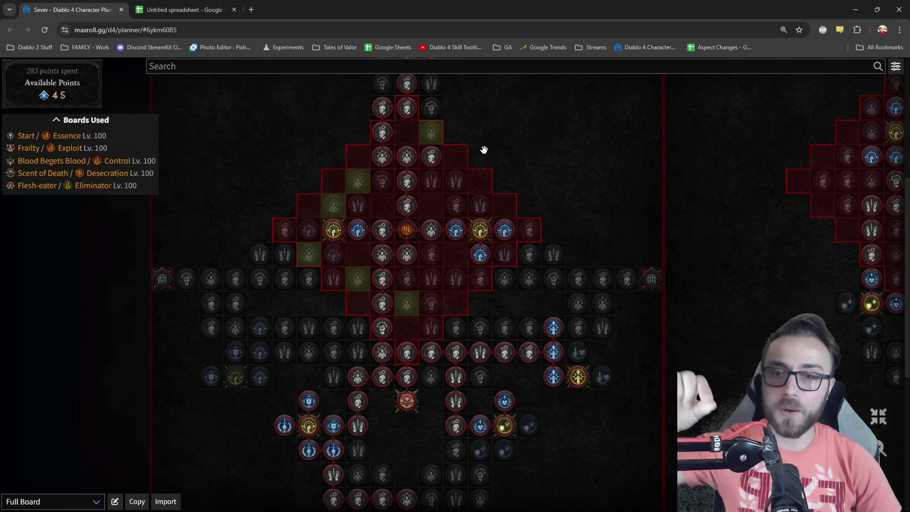
right_click(432, 158)
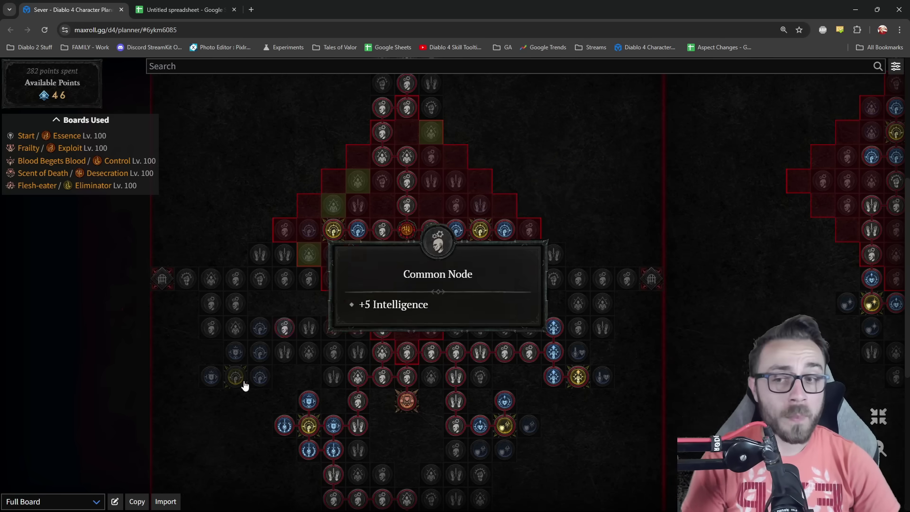
Try a four-node path towards the unallocated Deathbringer rare node on the Scent of Death board and examine the rare node's bonuses.
drag(244, 382, 308, 342)
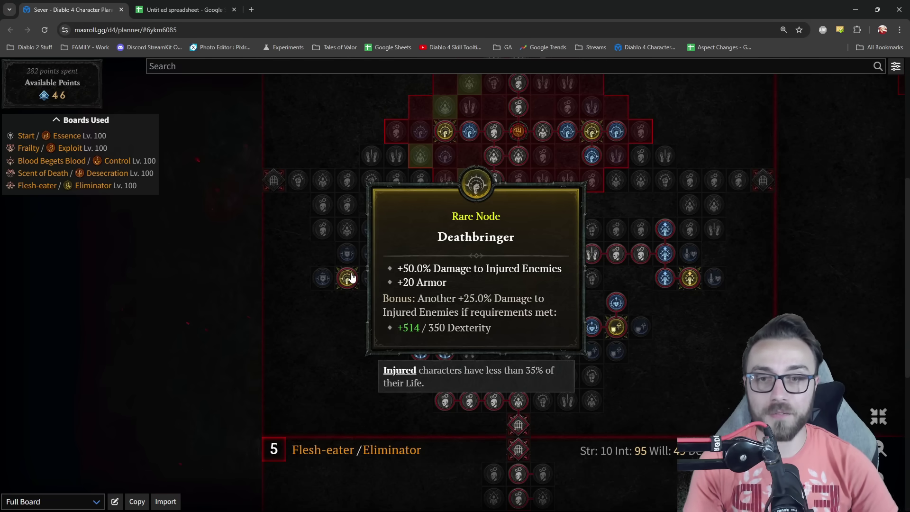
scroll(345, 319, up, 1)
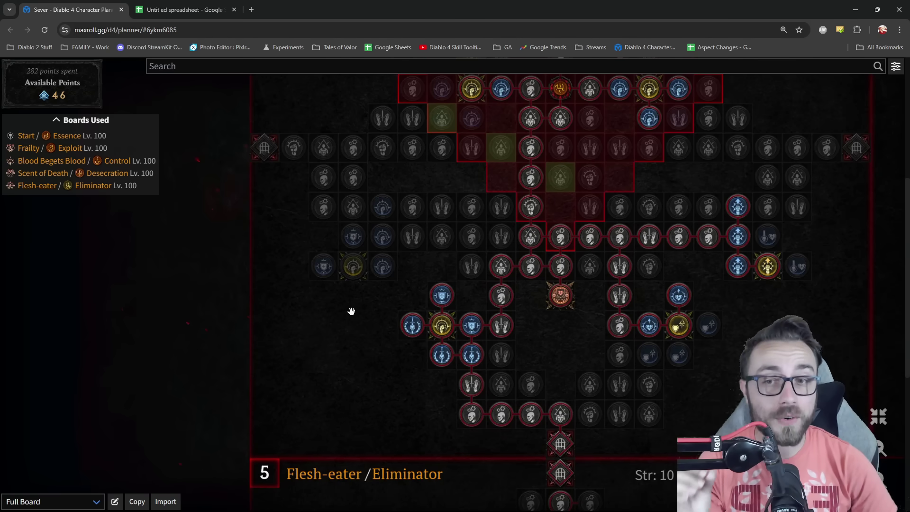
click(471, 264)
click(472, 238)
click(439, 238)
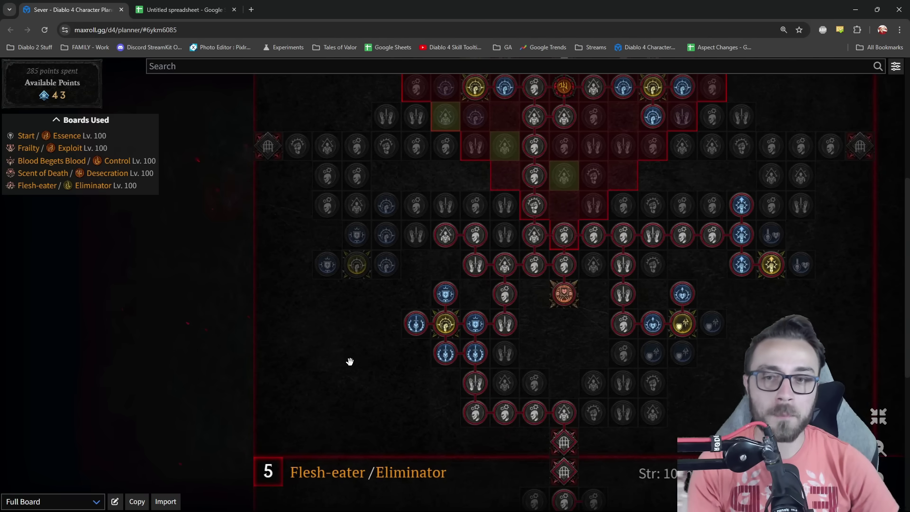
click(415, 237)
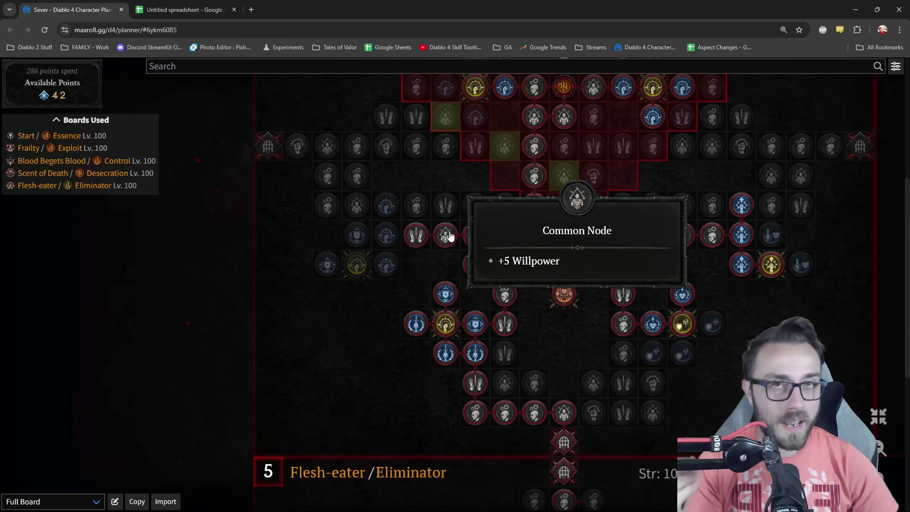
click(387, 146)
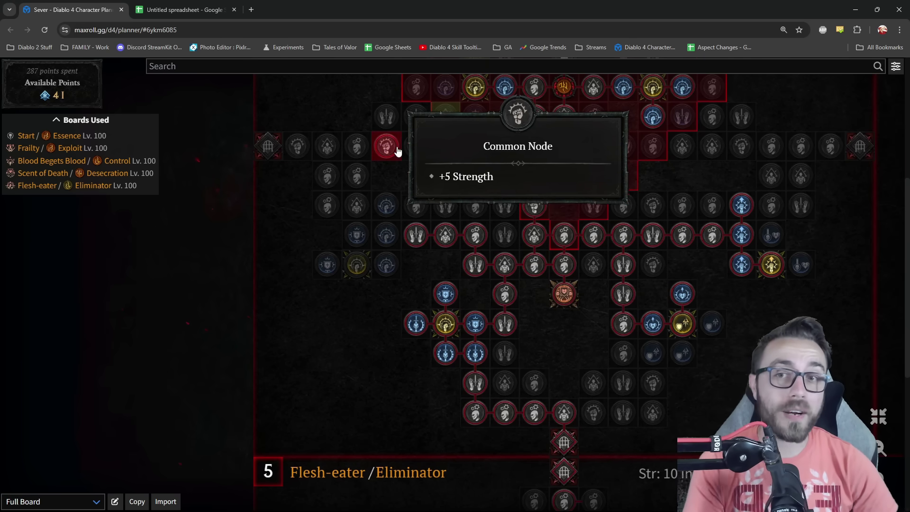
click(396, 154)
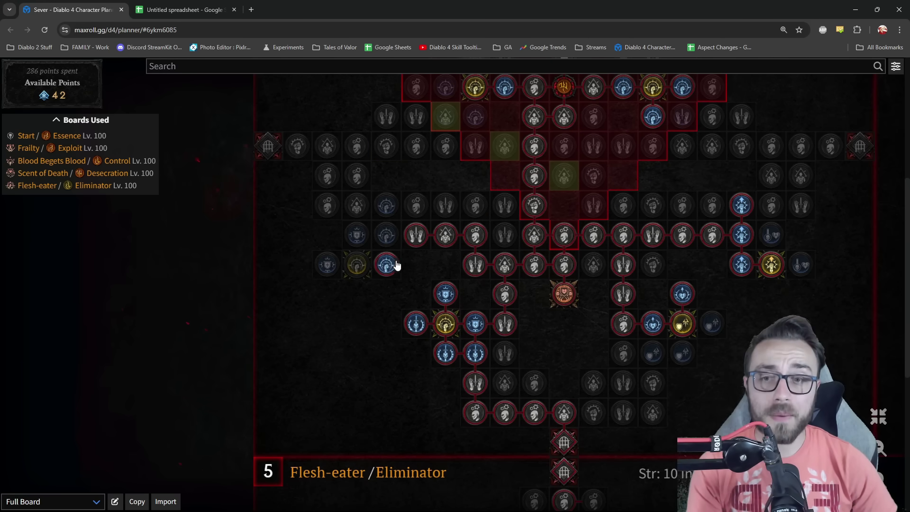
mouse_move(357, 264)
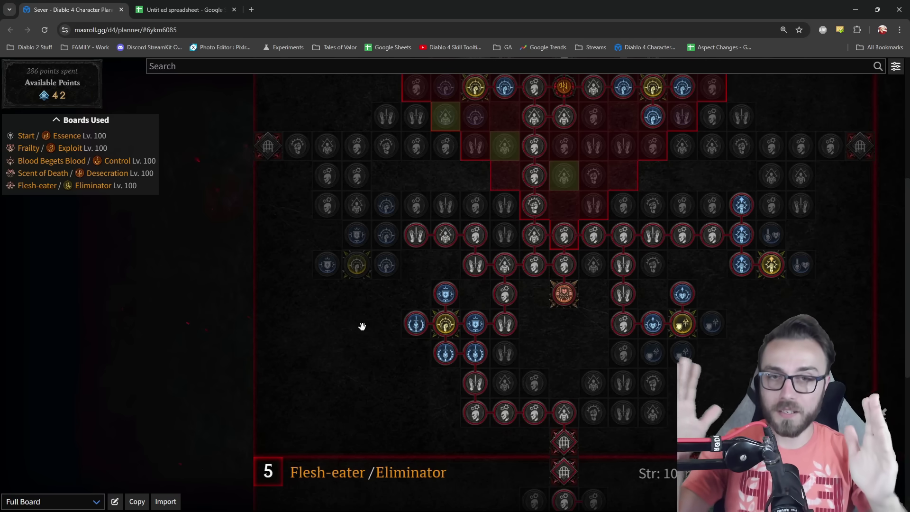
mouse_move(388, 236)
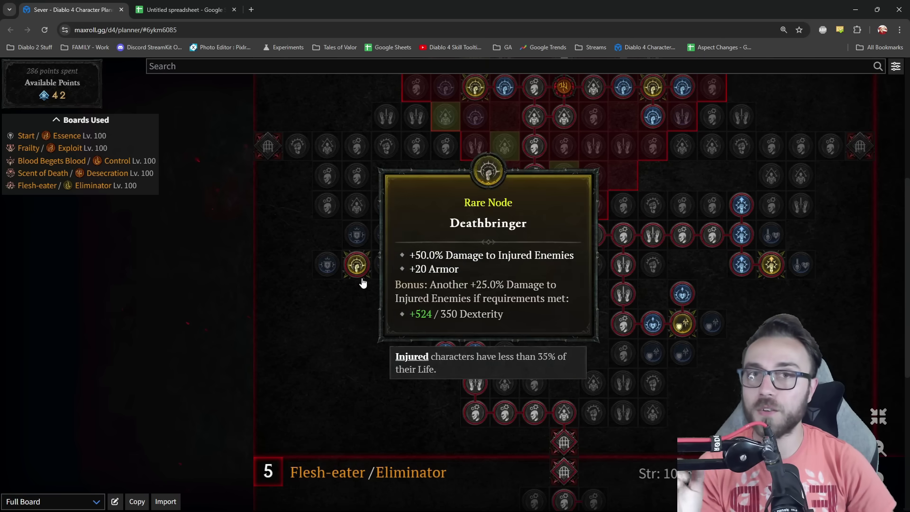
Remove the four trial nodes leading towards Deathbringer on the Scent of Death board.
click(428, 250)
click(438, 239)
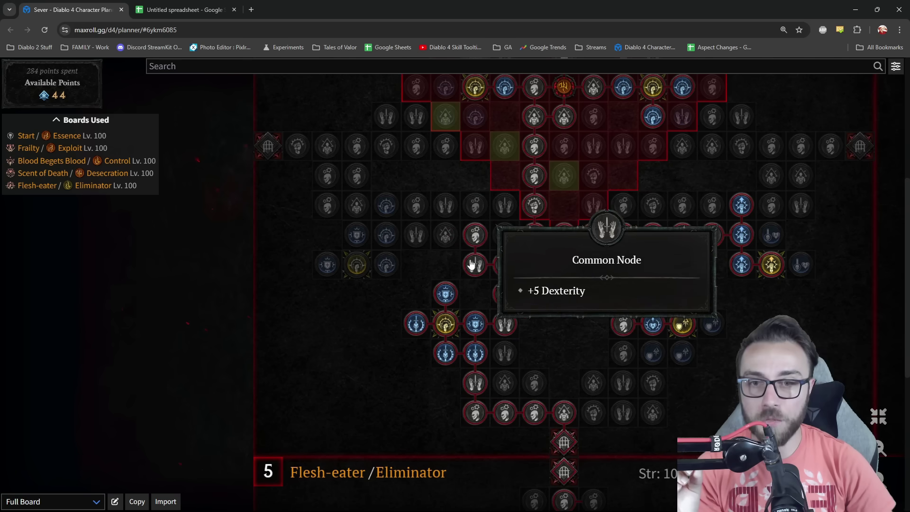
click(474, 261)
mouse_move(477, 245)
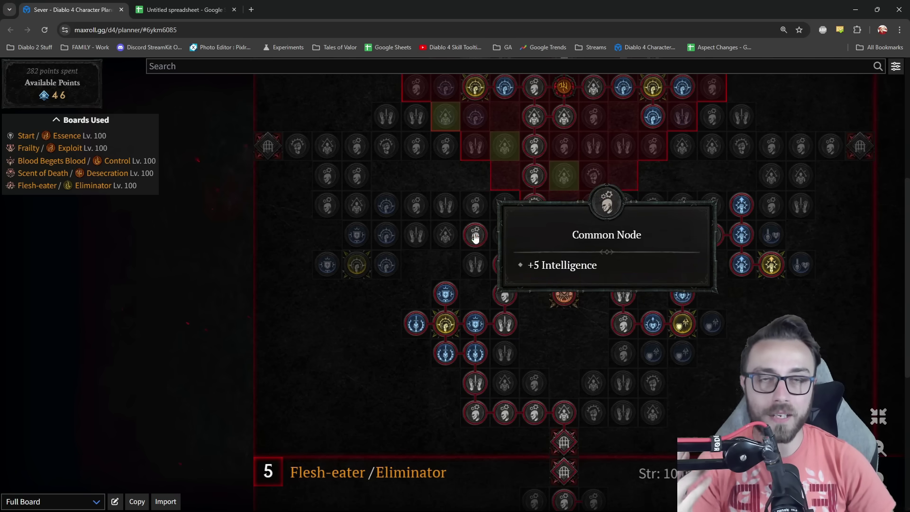
click(475, 233)
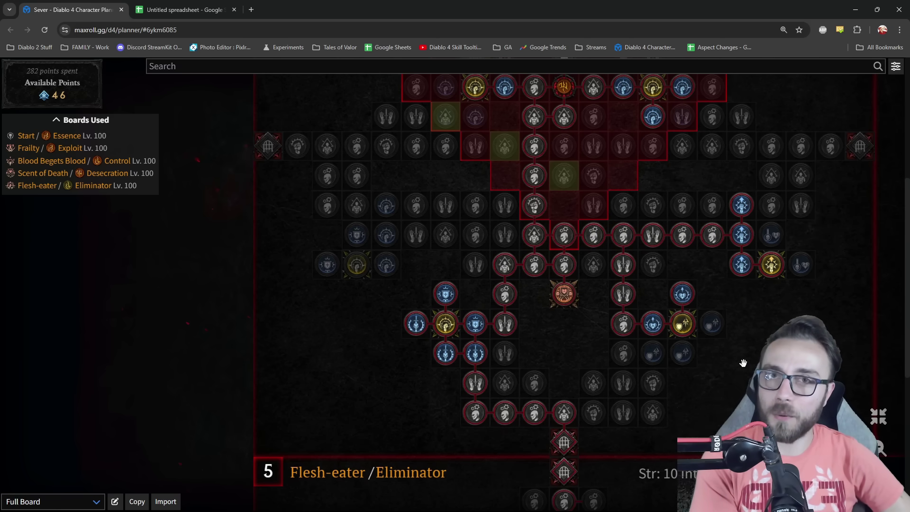
Try spending spare points on individual unallocated Intelligence nodes across the Scent of Death board.
mouse_move(69, 99)
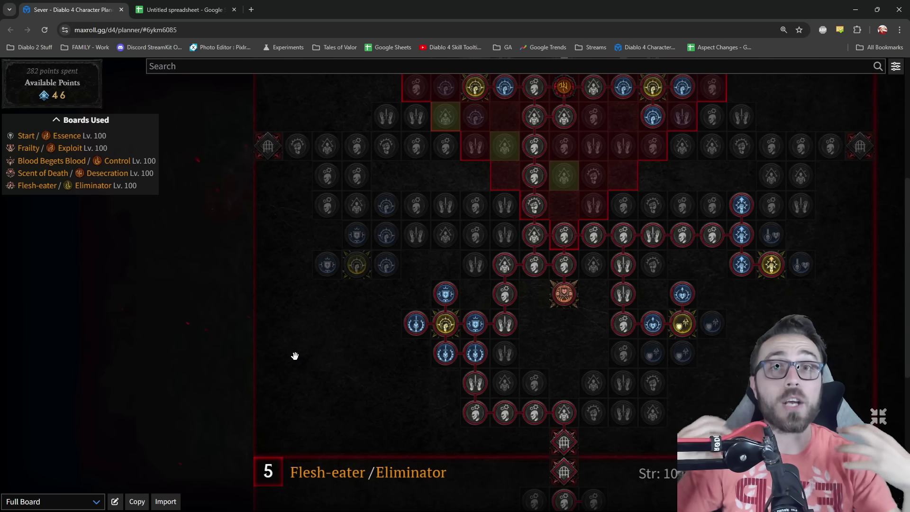
click(564, 146)
click(594, 117)
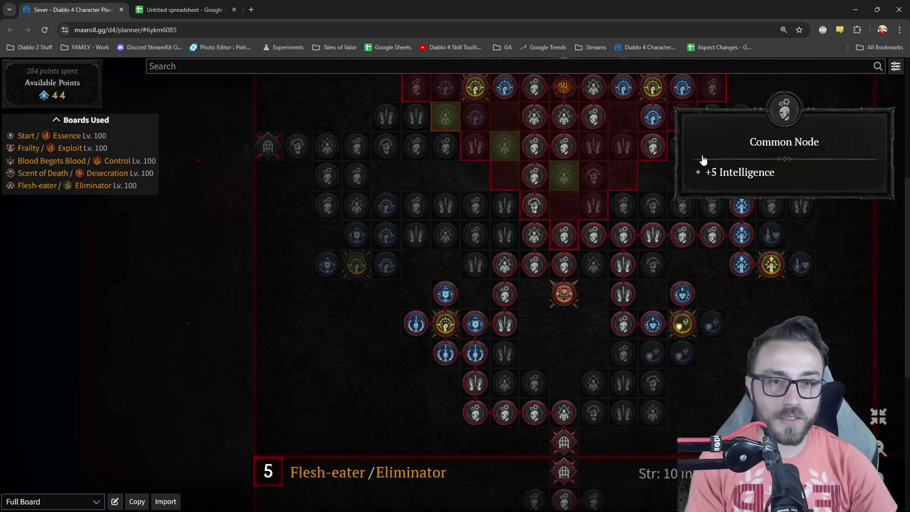
click(712, 205)
click(683, 205)
click(622, 204)
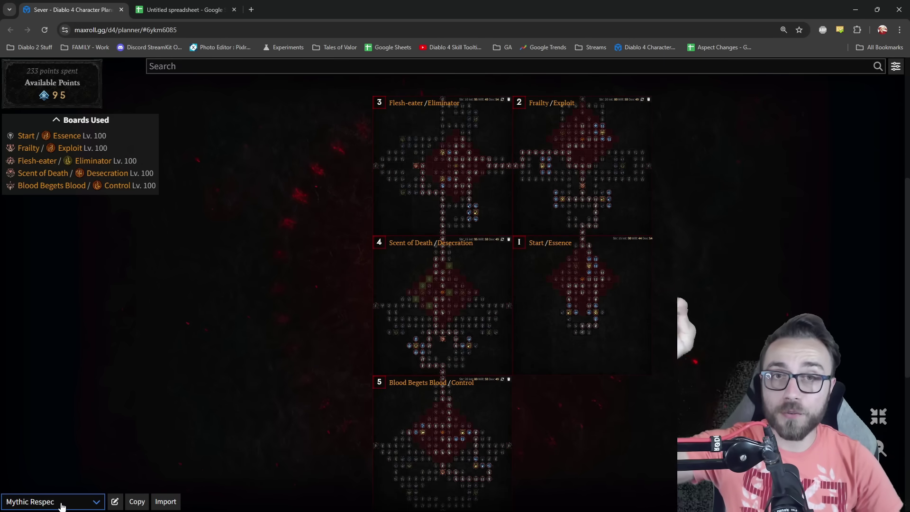
Compare the points spent and board layouts of the Mythic Respec and Full Board variants, ending on Full Board.
double_click(29, 71)
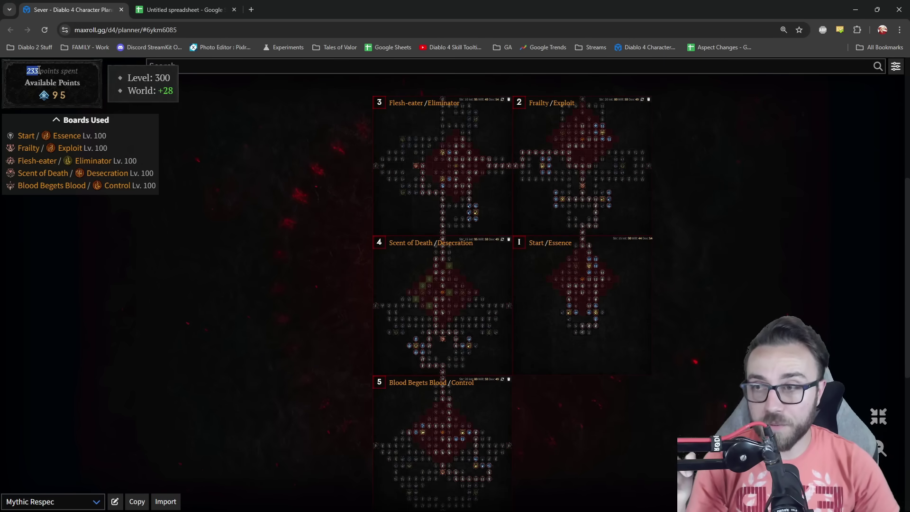
click(140, 263)
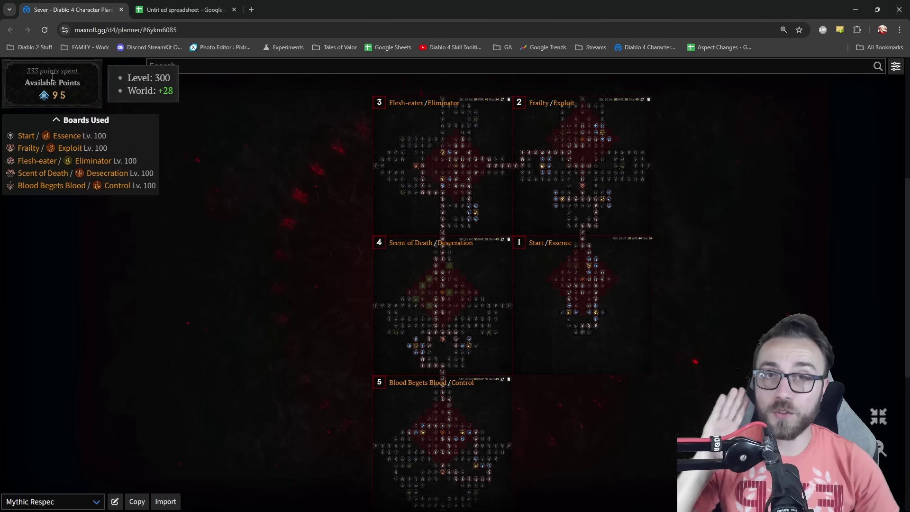
click(76, 504)
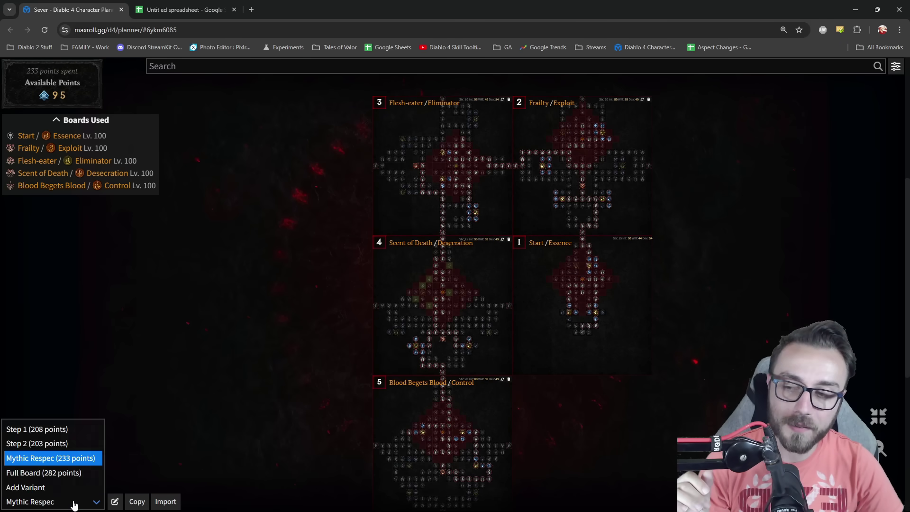
click(68, 474)
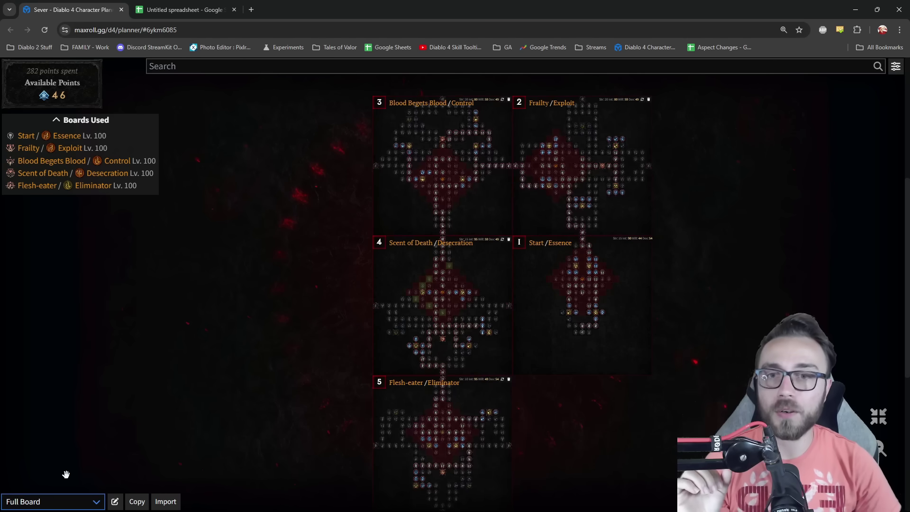
click(69, 505)
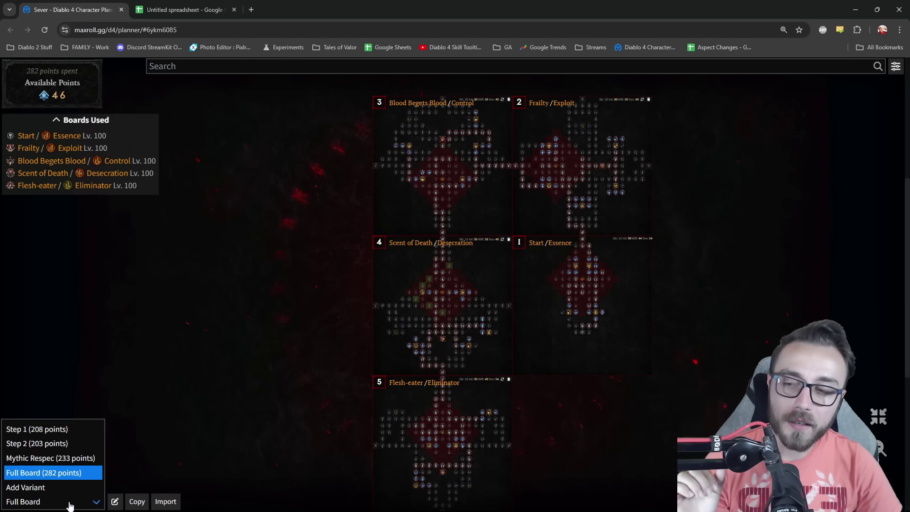
click(66, 459)
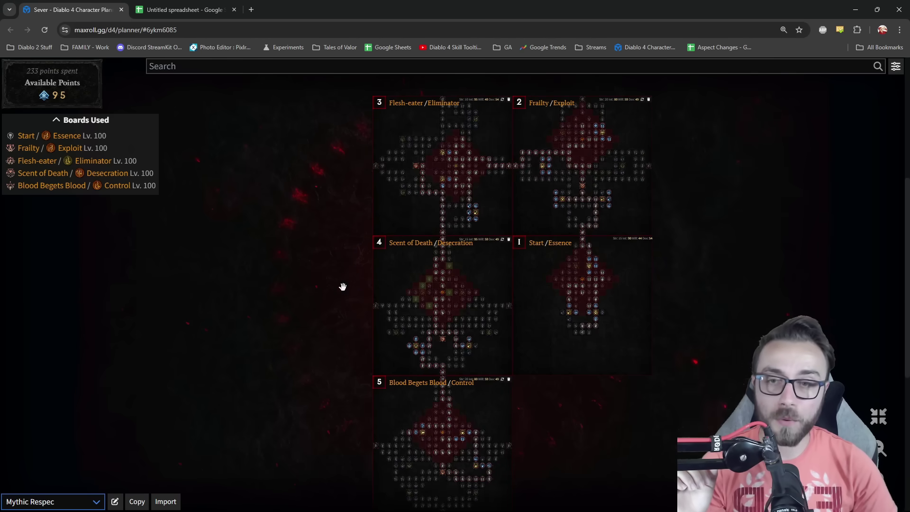
click(81, 503)
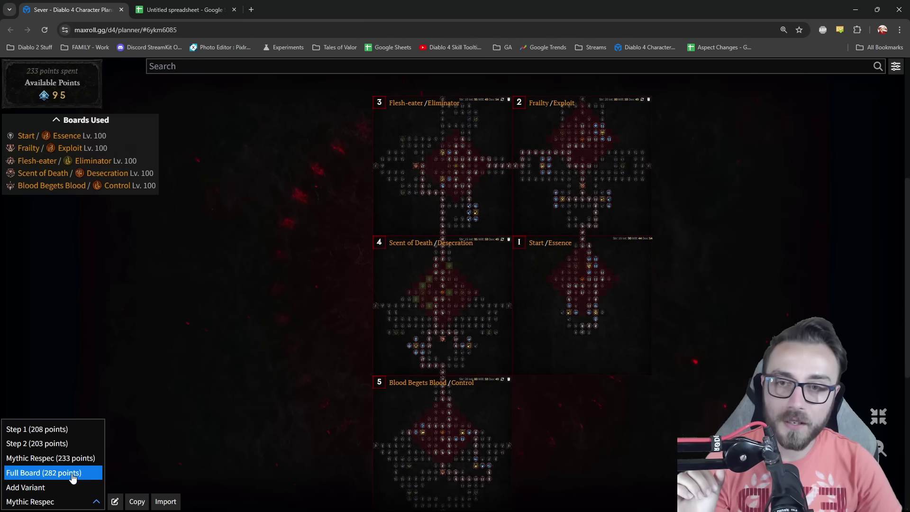
click(68, 474)
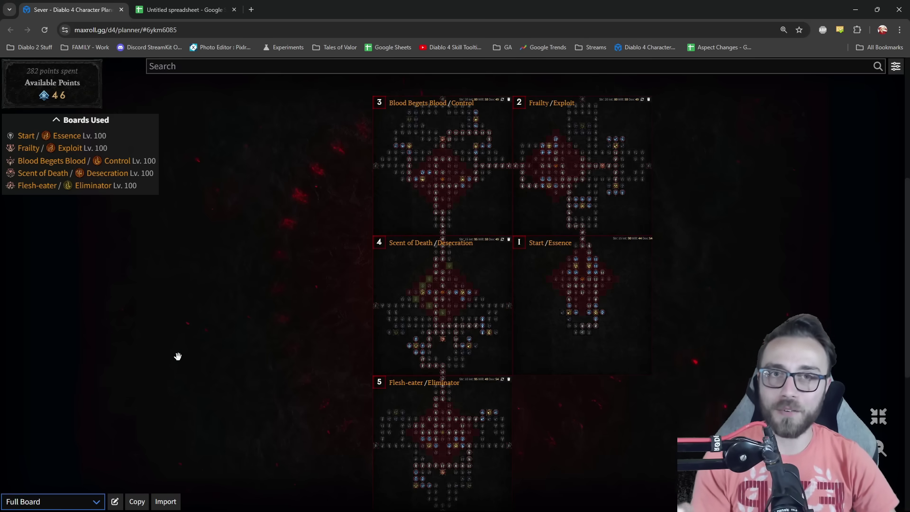
Examine the Maximum Life magic nodes and the neighbouring common-node path on the Full Board's Frailty board.
scroll(649, 201, up, 3)
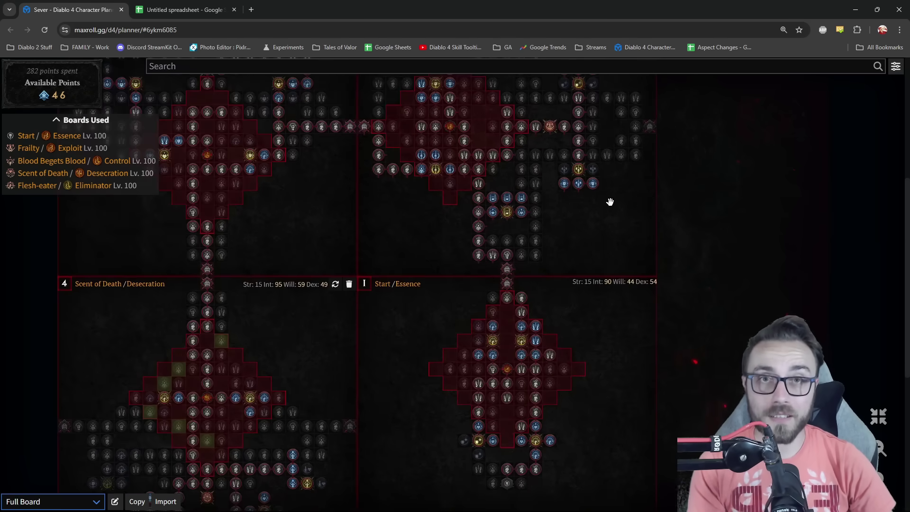
scroll(610, 202, up, 2)
mouse_move(558, 261)
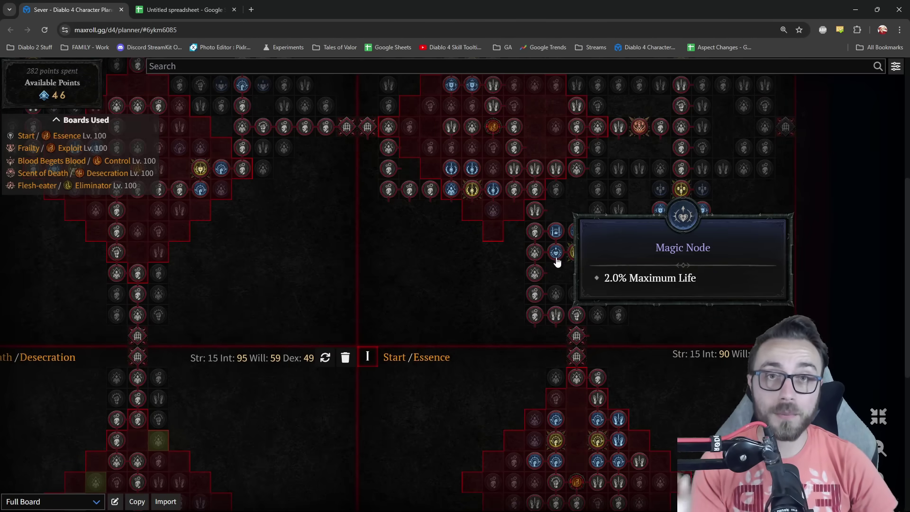
scroll(558, 261, up, 1)
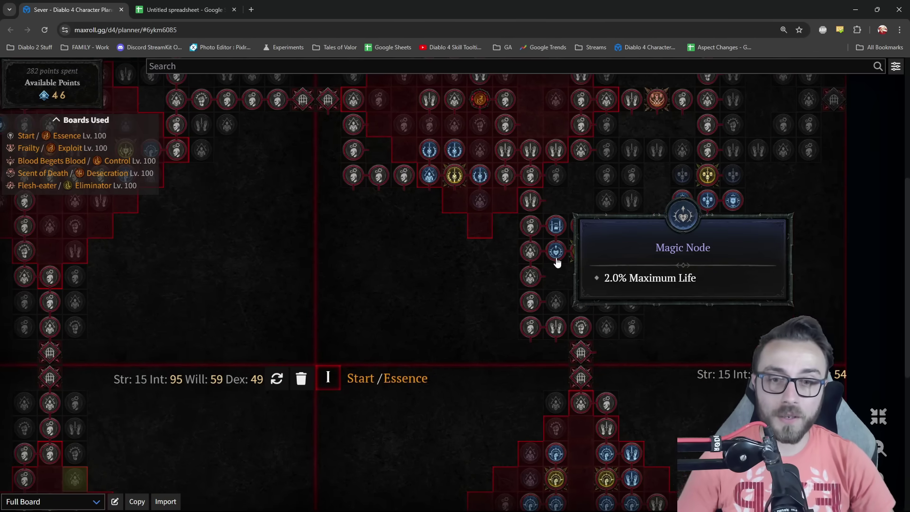
mouse_move(536, 304)
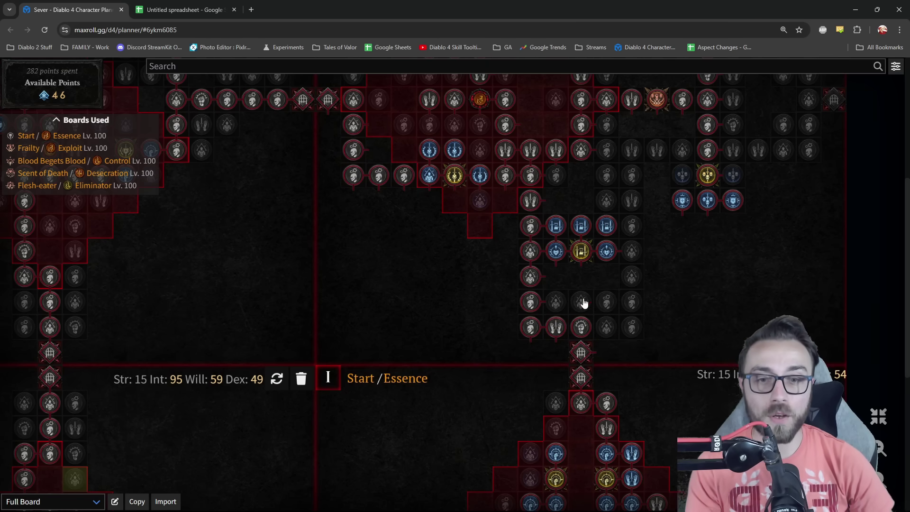
mouse_move(583, 334)
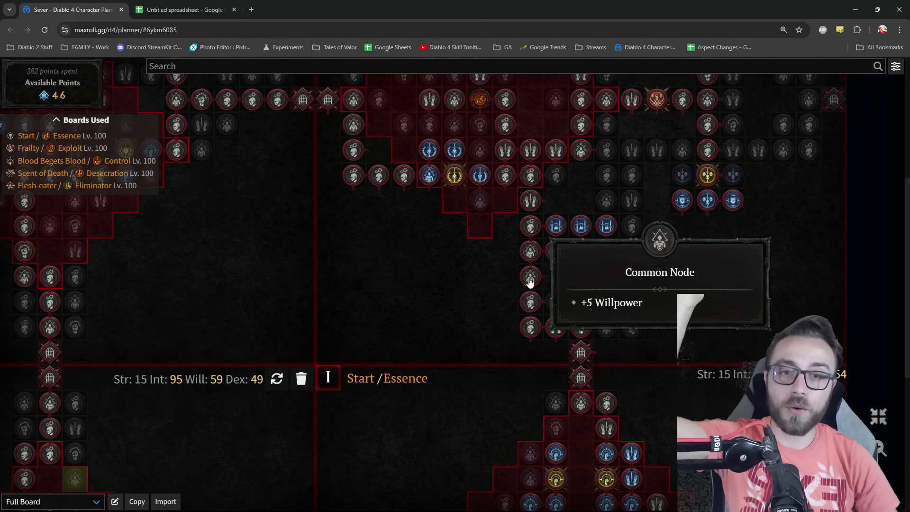
Examine the Eradicate rare node and the surrounding common and magic nodes on the Full Board's Frailty board.
mouse_move(531, 260)
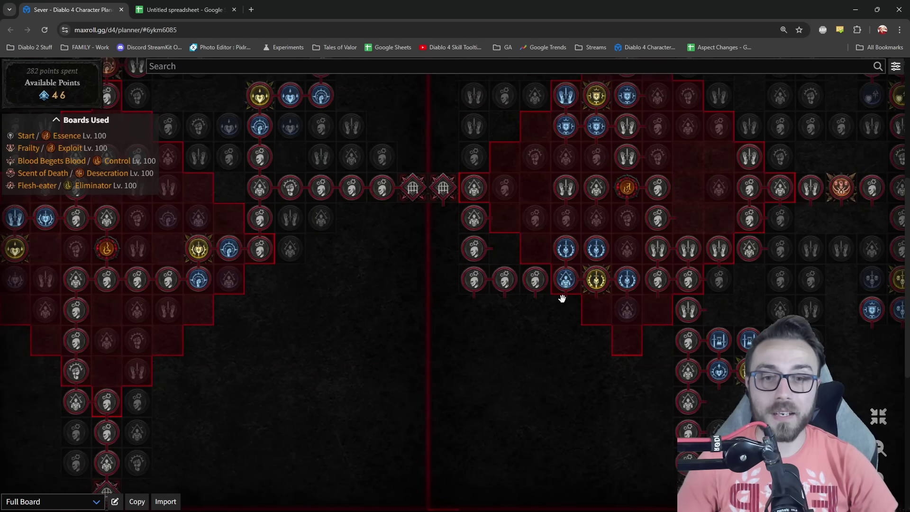
mouse_move(569, 286)
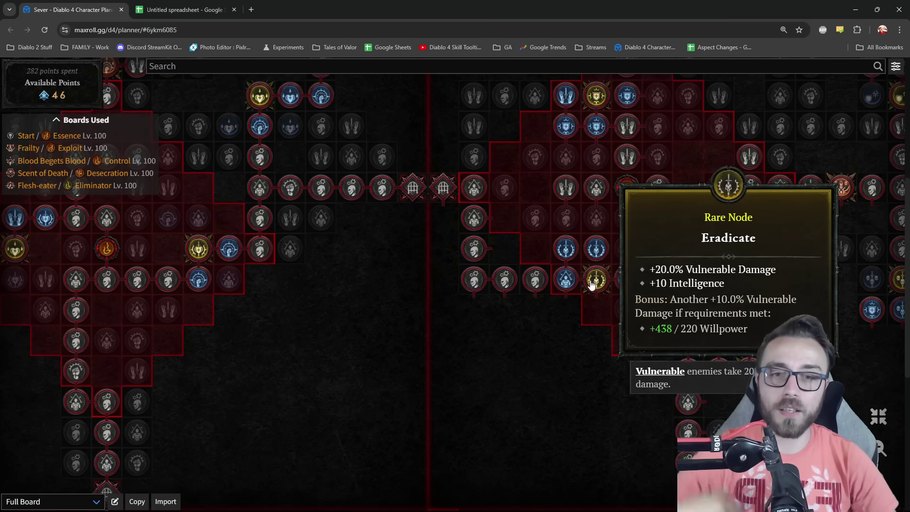
mouse_move(440, 199)
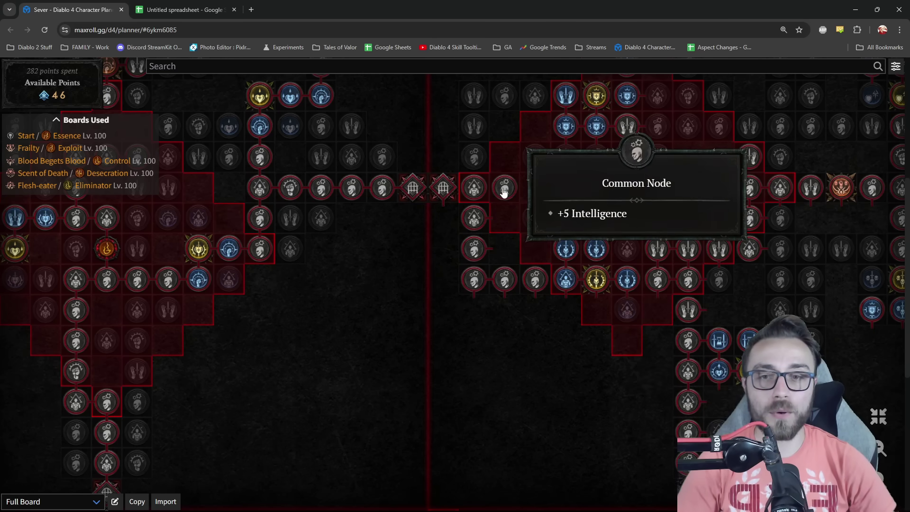
mouse_move(478, 253)
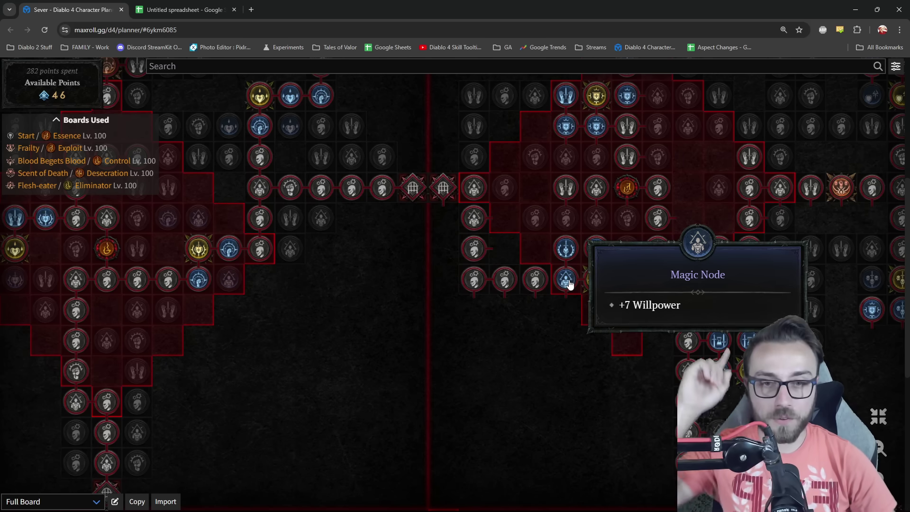
mouse_move(474, 218)
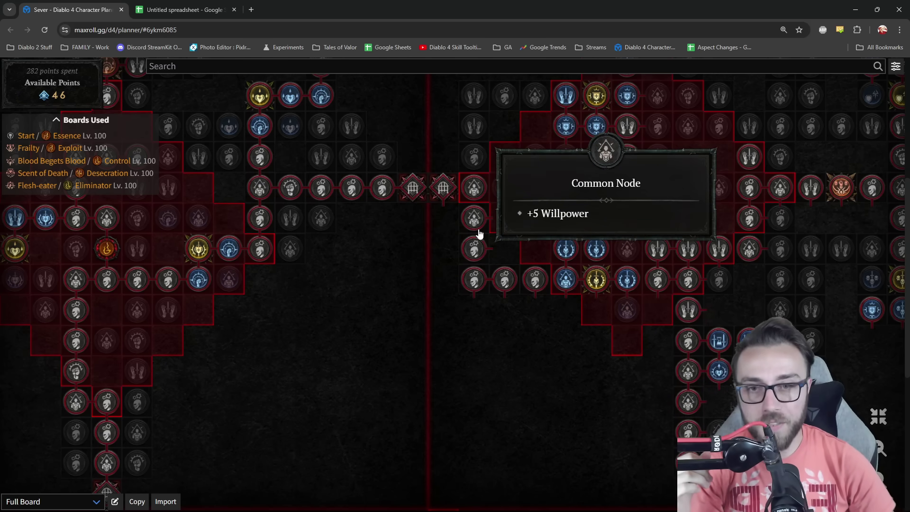
scroll(423, 382, down, 3)
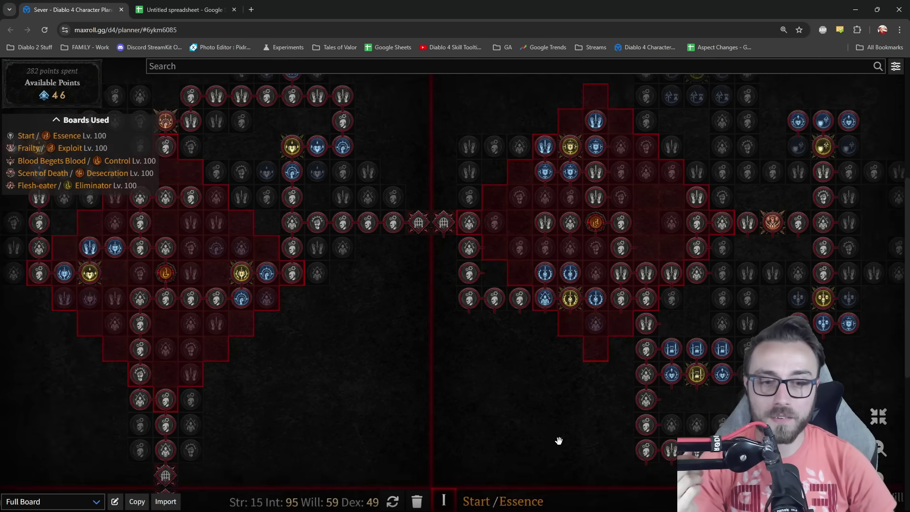
scroll(457, 321, up, 5)
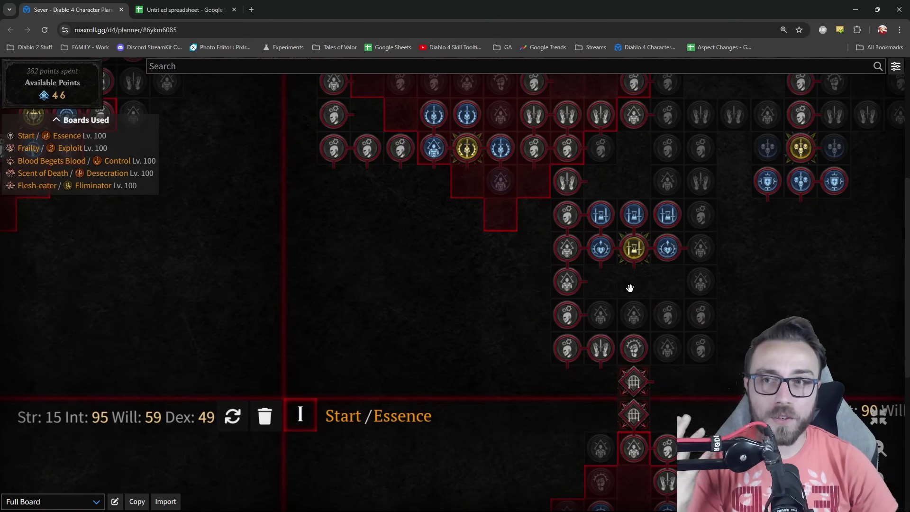
scroll(286, 290, down, 5)
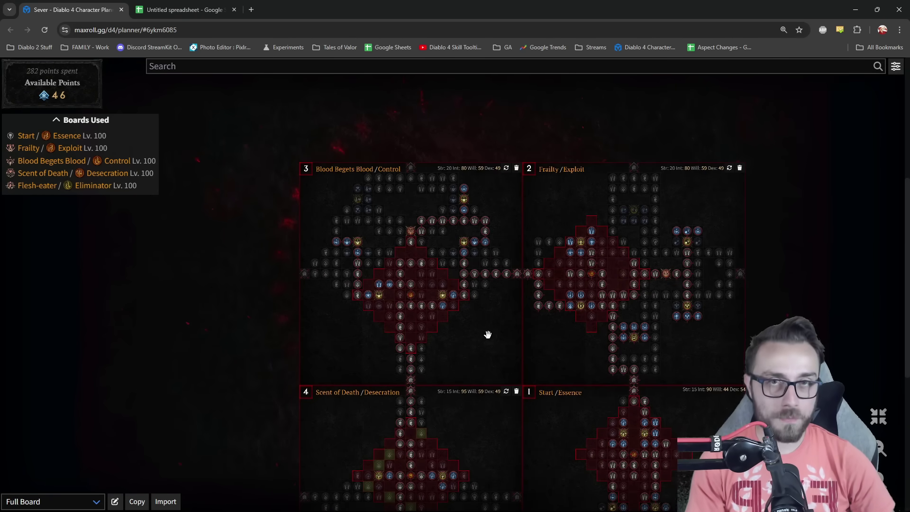
Examine the node layout around the Eliminator glyph on the Flesh-eater board and compare it with the Frailty board's path.
scroll(490, 326, up, 2)
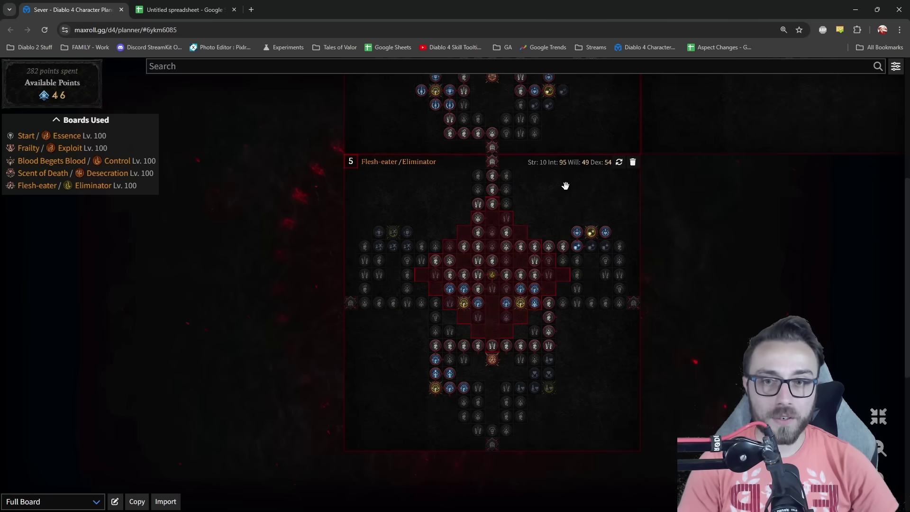
scroll(513, 185, up, 2)
scroll(512, 185, up, 1)
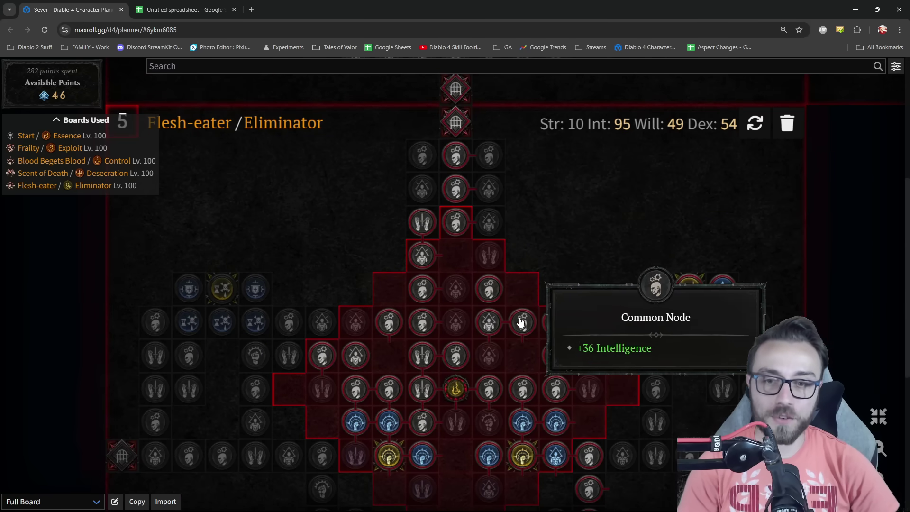
mouse_move(452, 390)
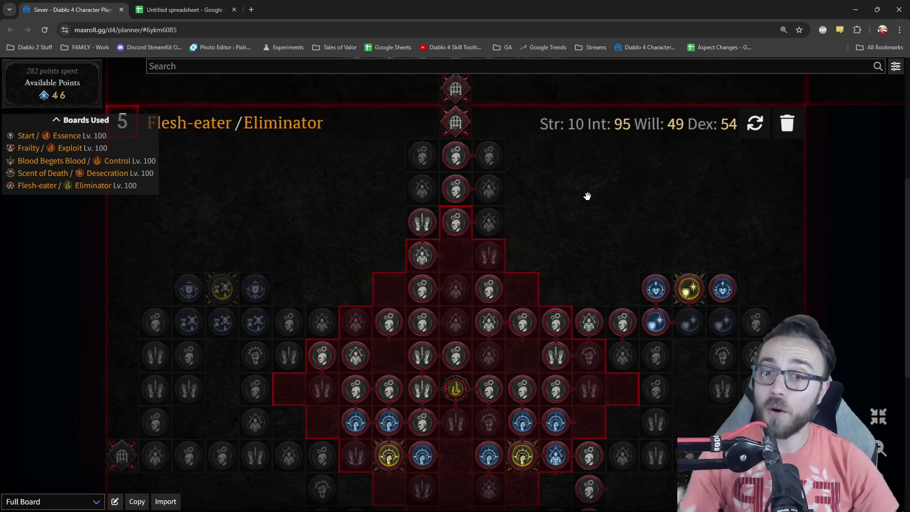
drag(595, 213, 507, 82)
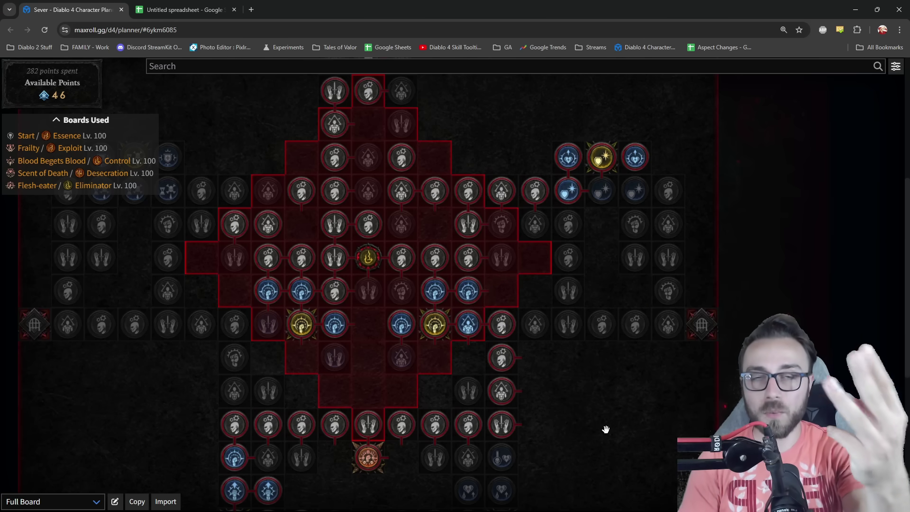
scroll(606, 429, down, 3)
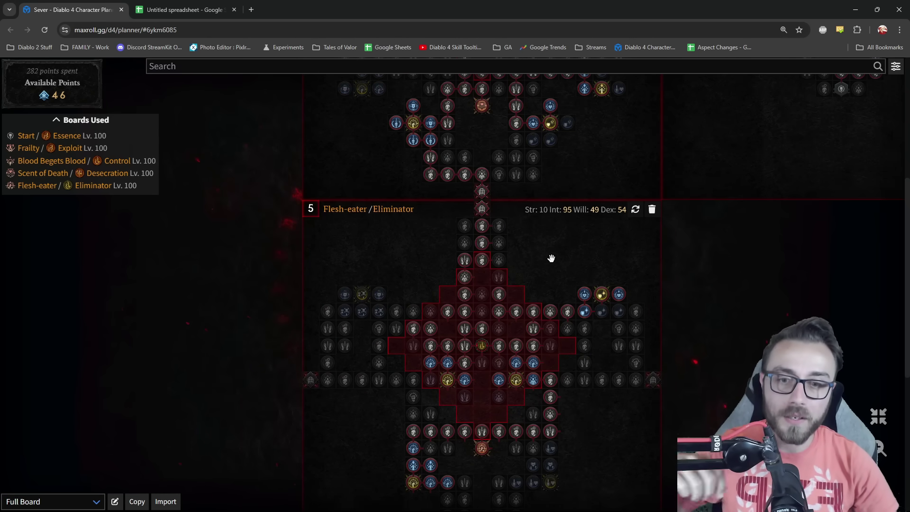
drag(556, 271, 590, 151)
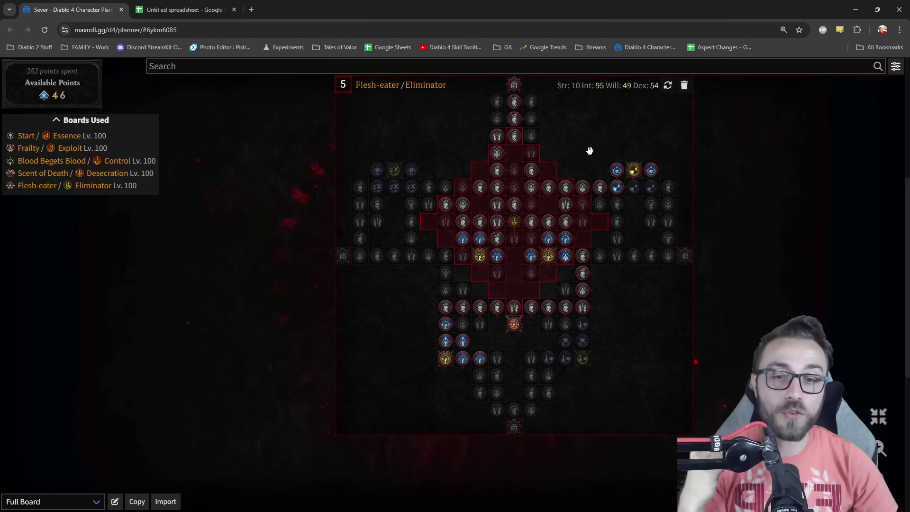
scroll(589, 151, up, 3)
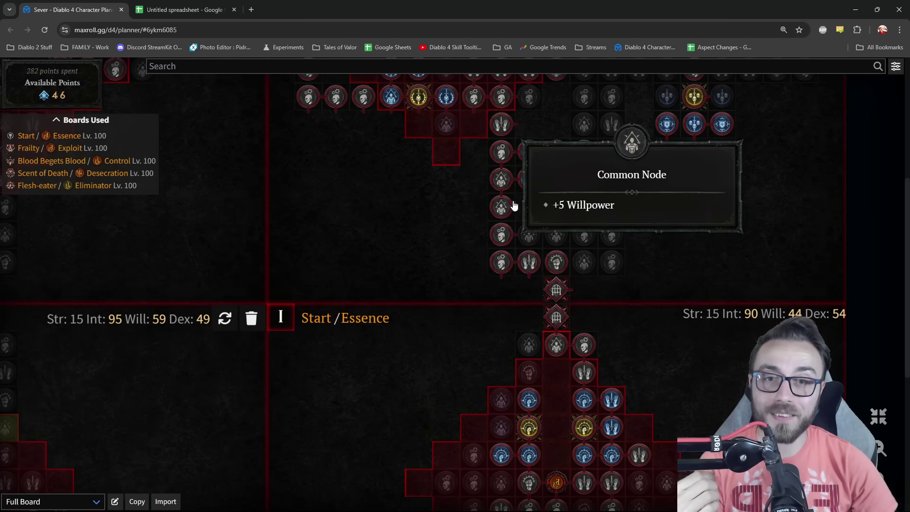
drag(514, 203, 625, 189)
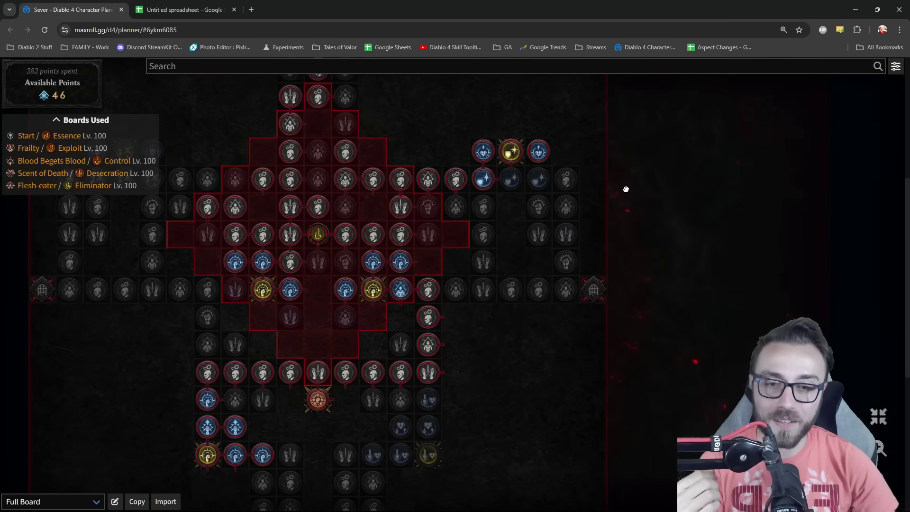
scroll(595, 242, down, 5)
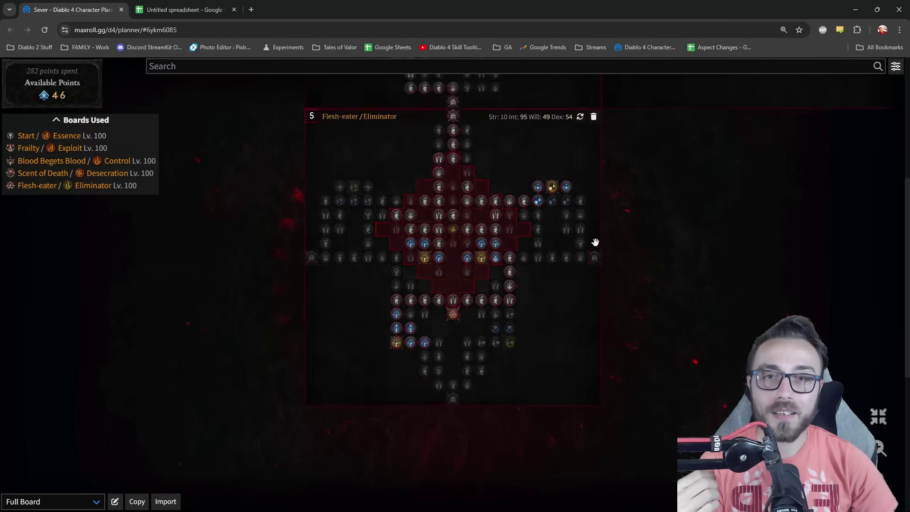
drag(554, 265, 478, 483)
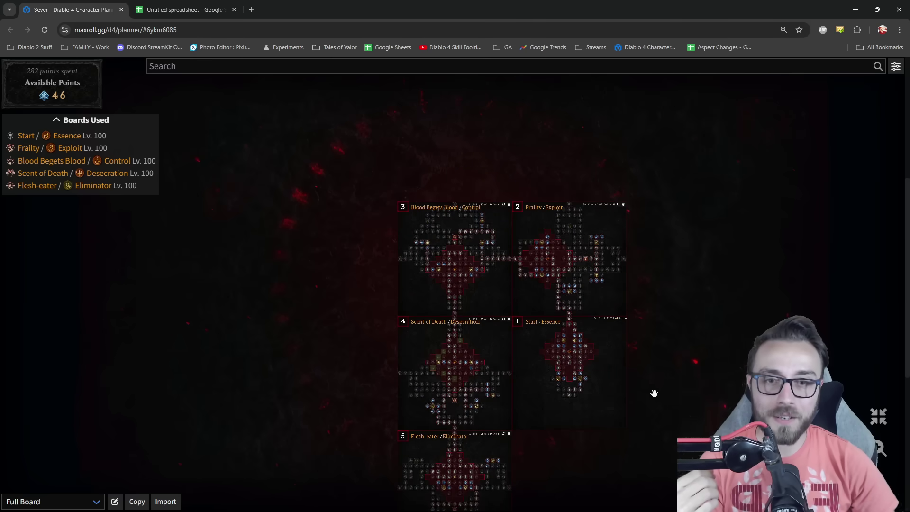
drag(655, 393, 661, 259)
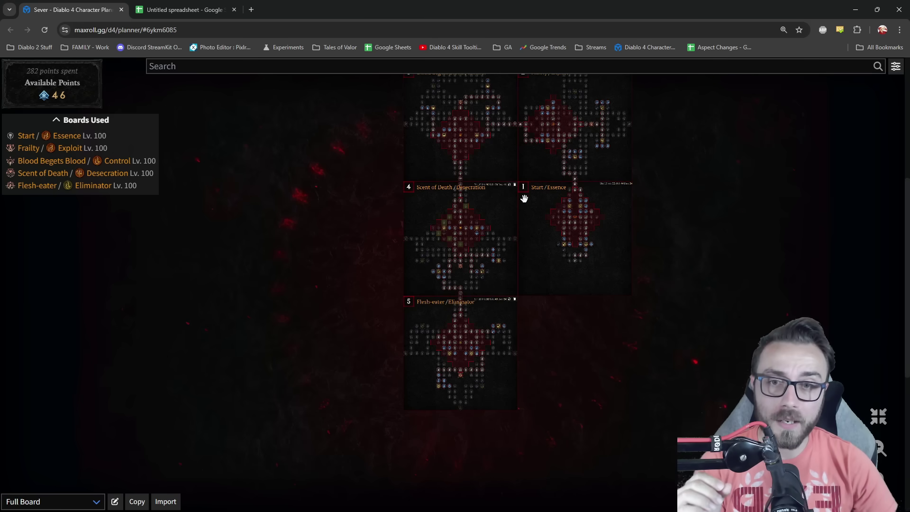
Try rerouting the Scent of Death path to the magic-node cluster through the four common nodes one row higher.
scroll(514, 227, up, 5)
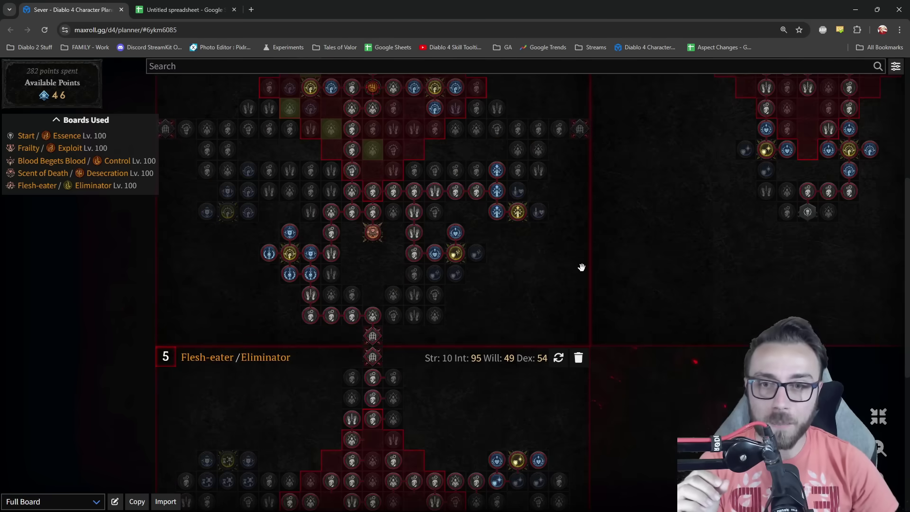
scroll(569, 280, up, 2)
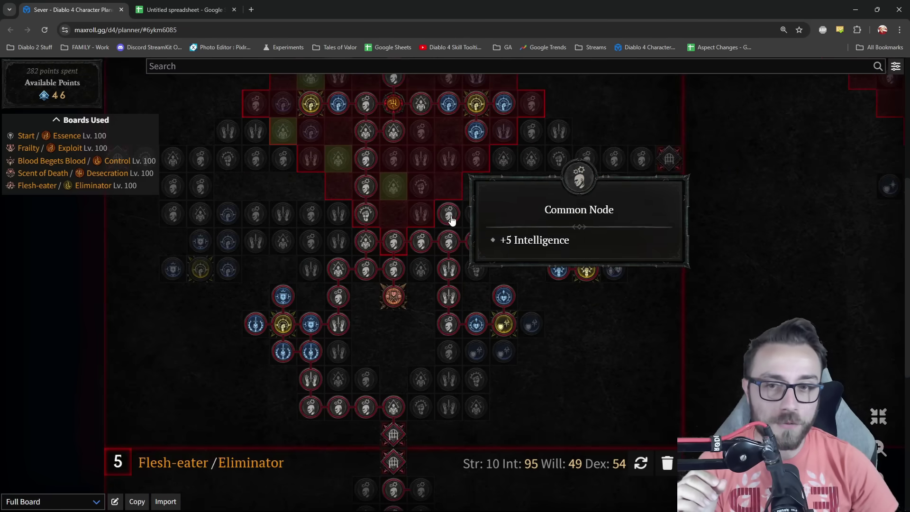
click(448, 214)
click(476, 214)
click(503, 214)
click(531, 213)
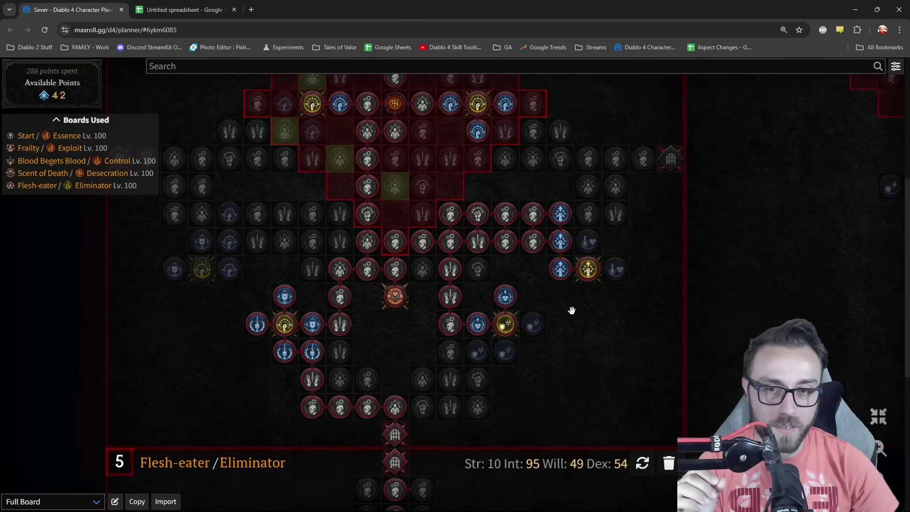
right_click(533, 242)
right_click(506, 243)
right_click(477, 242)
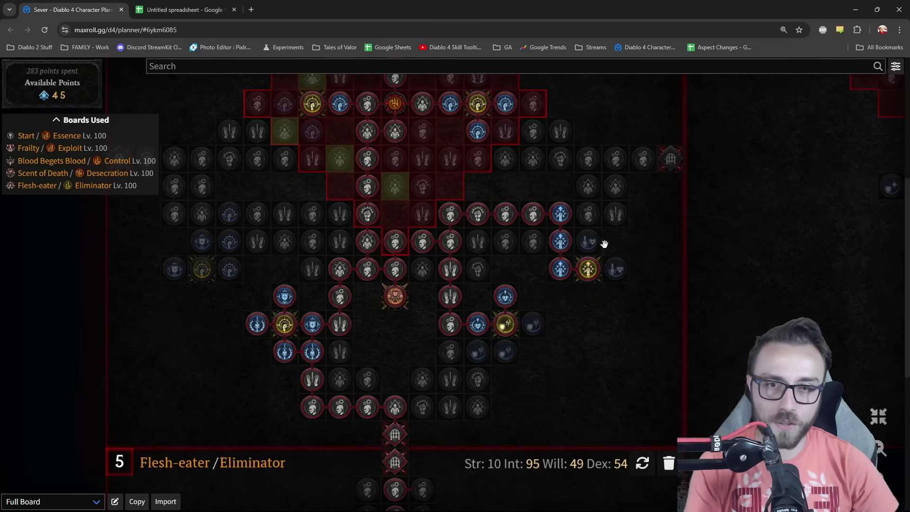
Restore the original lower path on the Scent of Death board and remove the four nodes of the row above.
click(478, 242)
click(505, 241)
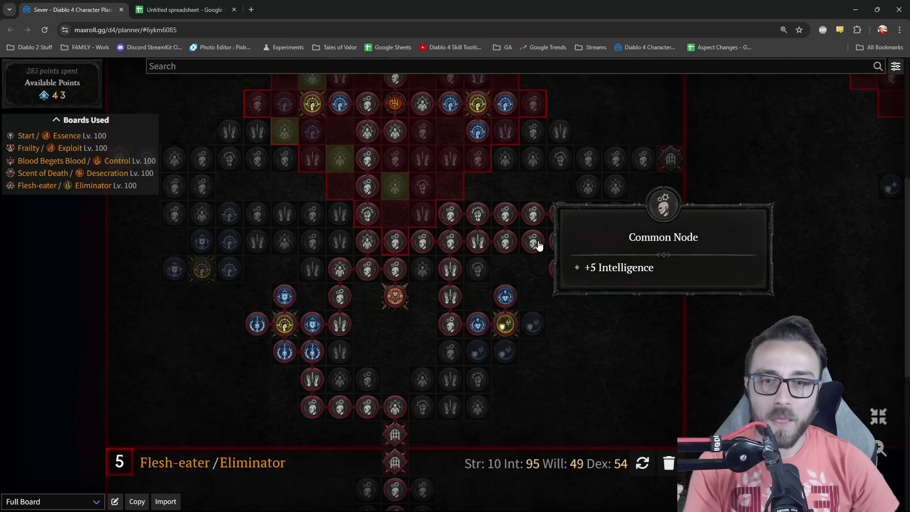
right_click(505, 214)
right_click(478, 214)
right_click(450, 214)
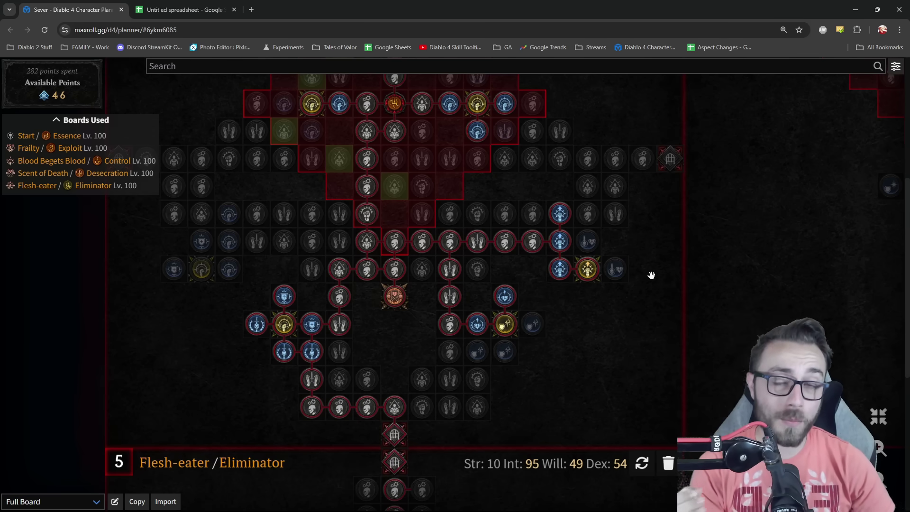
Examine the Frailty board's Shadow Resilience node, its connecting common nodes and its unallocated upper nodes.
scroll(641, 383, down, 4)
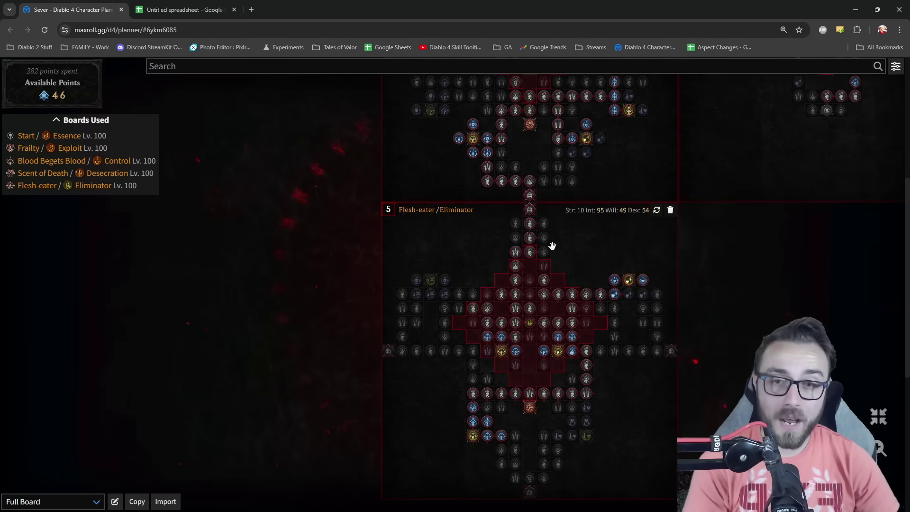
drag(592, 225, 485, 368)
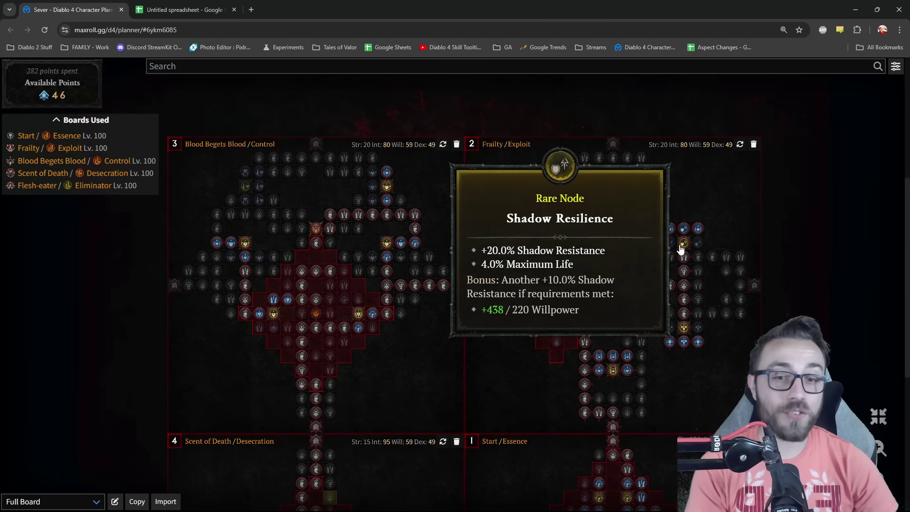
scroll(507, 379, up, 4)
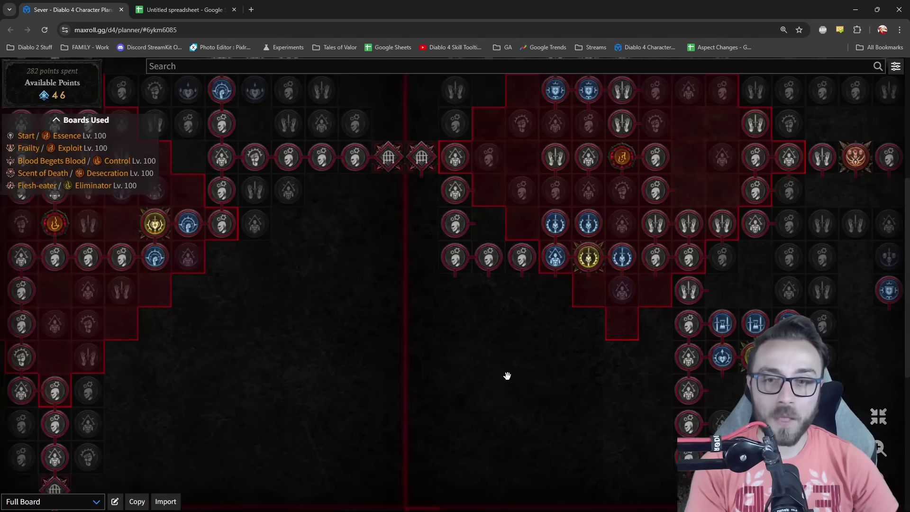
scroll(544, 270, down, 2)
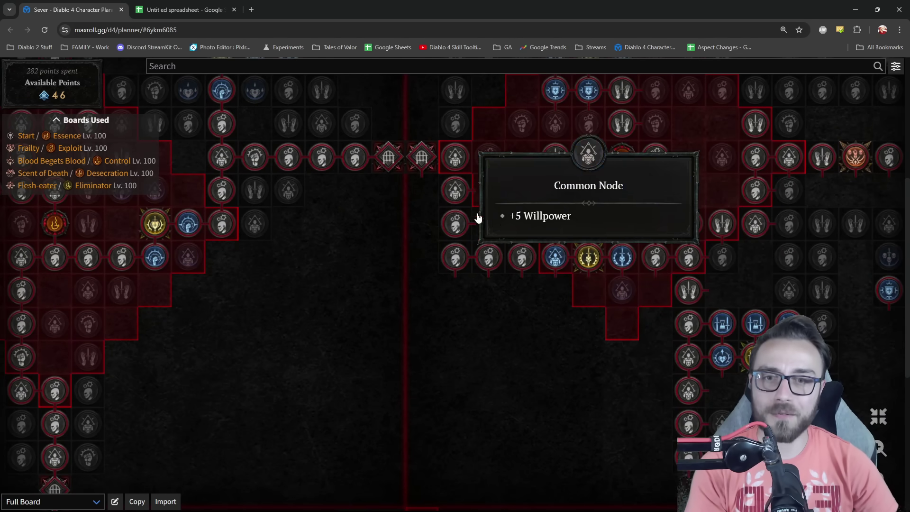
scroll(524, 288, down, 2)
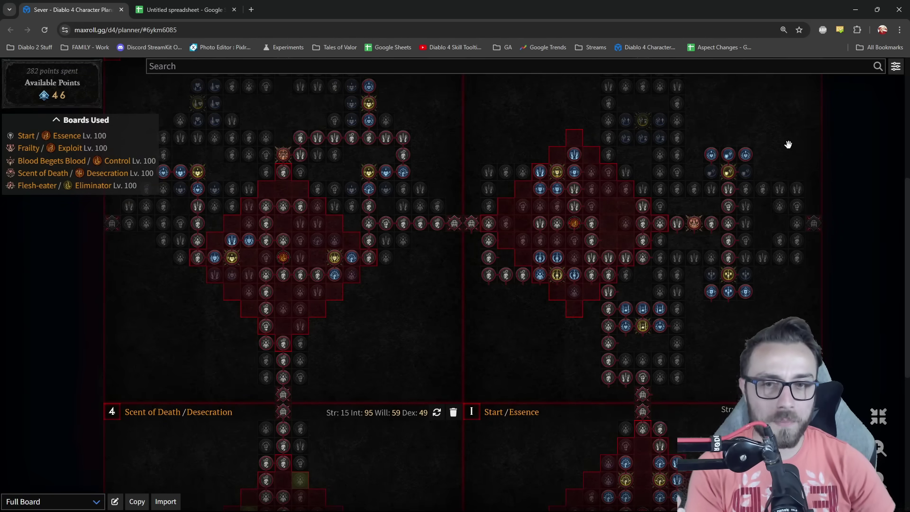
scroll(691, 144, down, 2)
scroll(599, 203, up, 3)
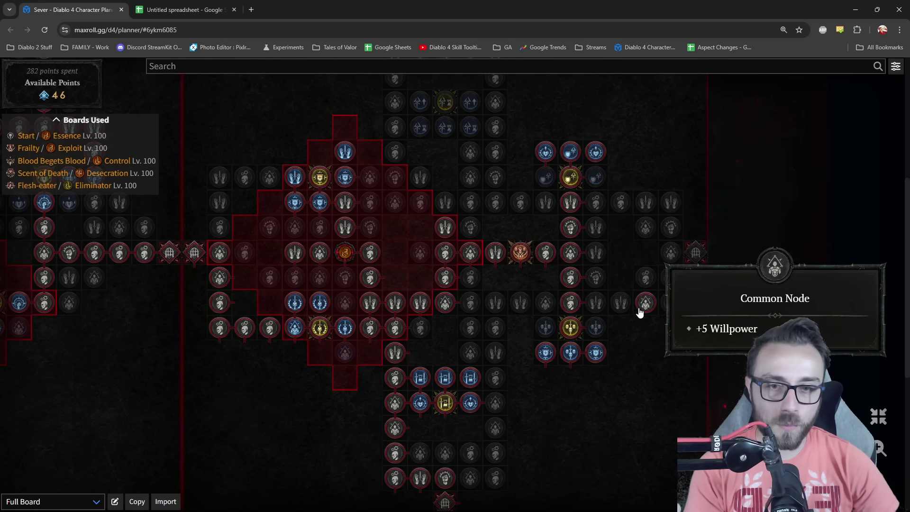
scroll(412, 296, up, 3)
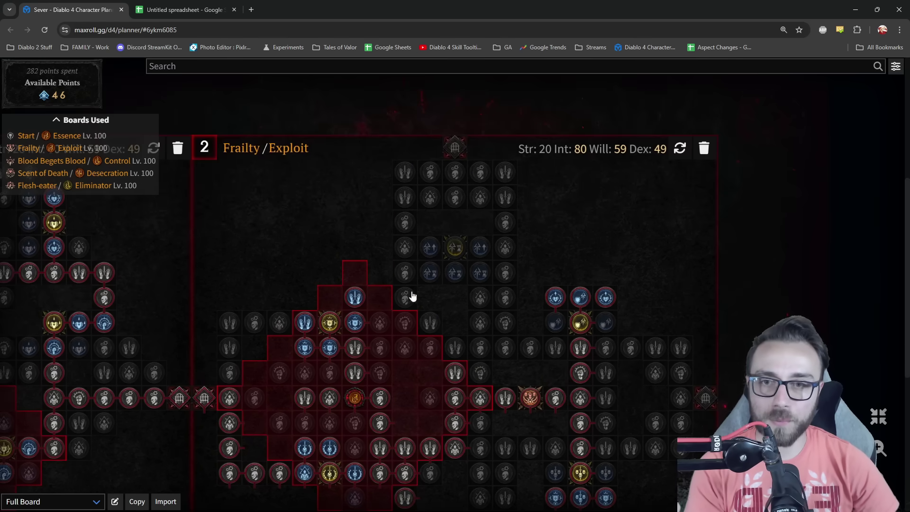
scroll(379, 266, down, 4)
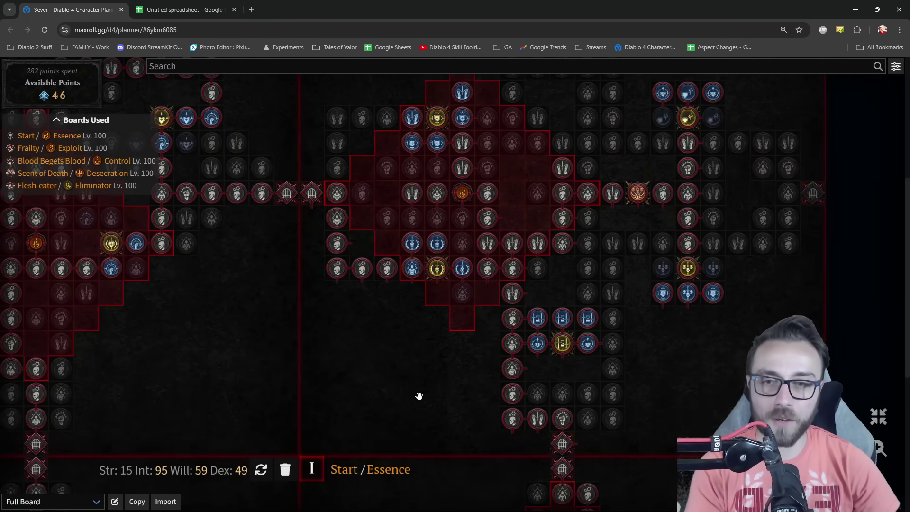
Swap the Frailty board in slot 2 with the Flesh-eater board in slot 5.
scroll(502, 237, down, 5)
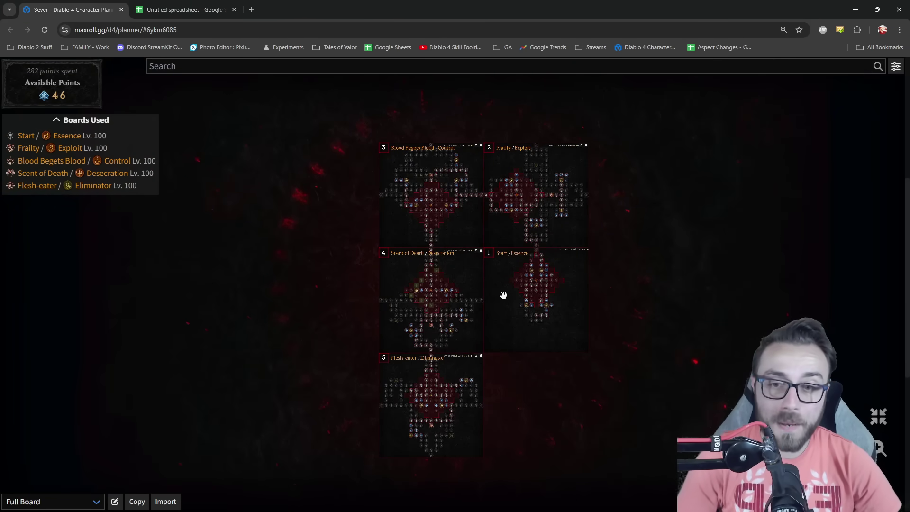
click(489, 147)
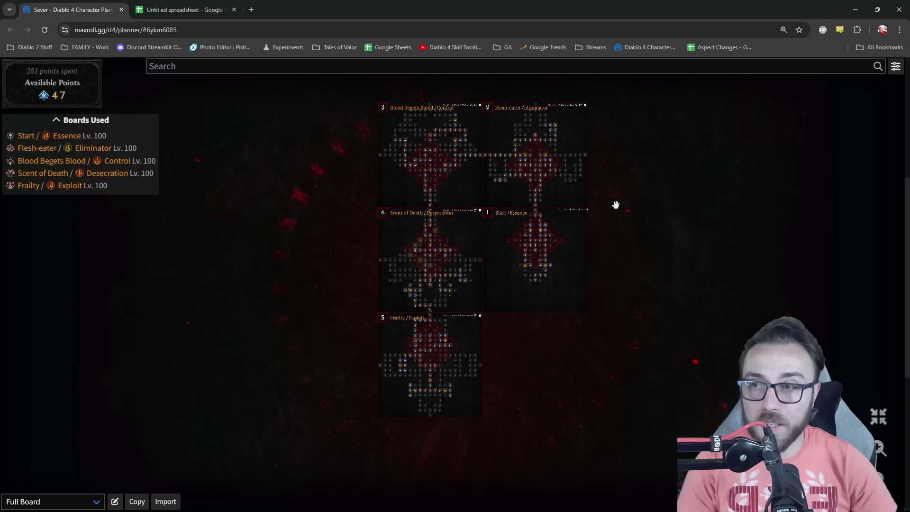
Review the Full Board layout with Flesh-eater as the second board, checking the paths through Blood Begets Blood, Scent of Death and Frailty.
mouse_move(82, 112)
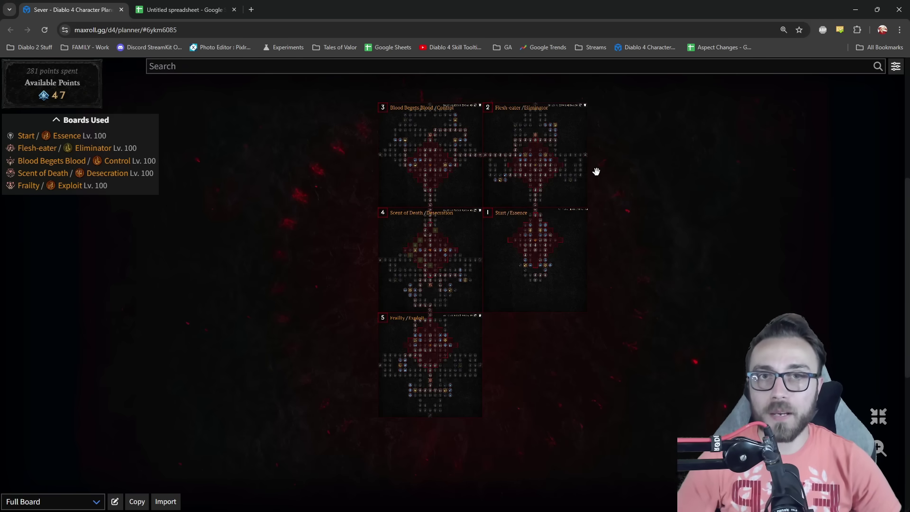
scroll(570, 195, up, 5)
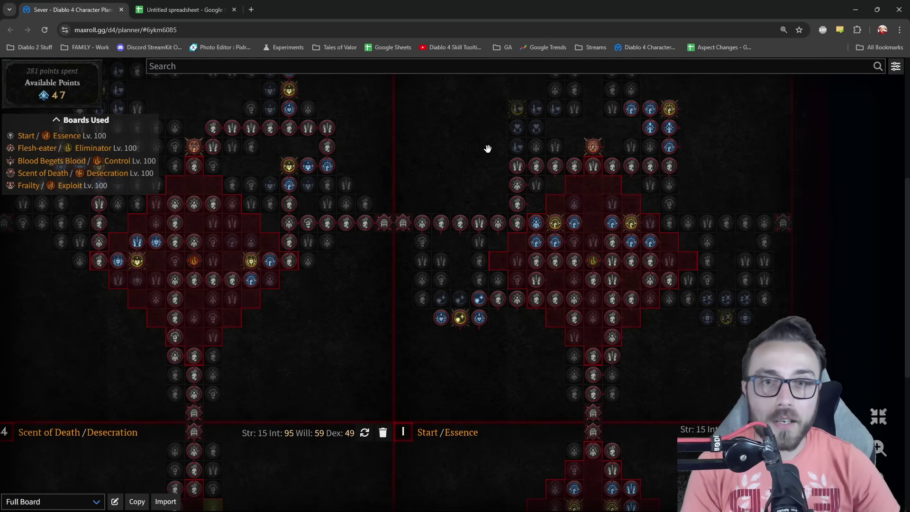
scroll(488, 148, down, 1)
scroll(338, 272, down, 3)
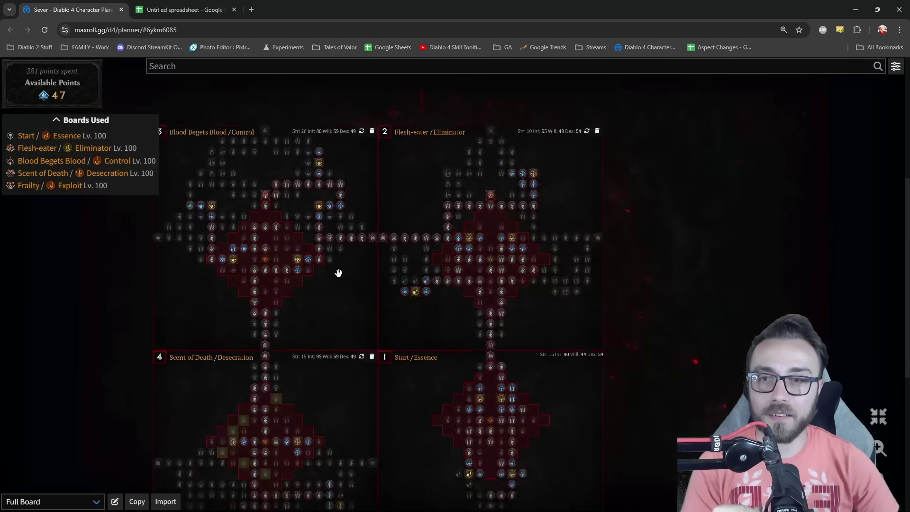
drag(338, 273, 465, 137)
scroll(483, 171, up, 3)
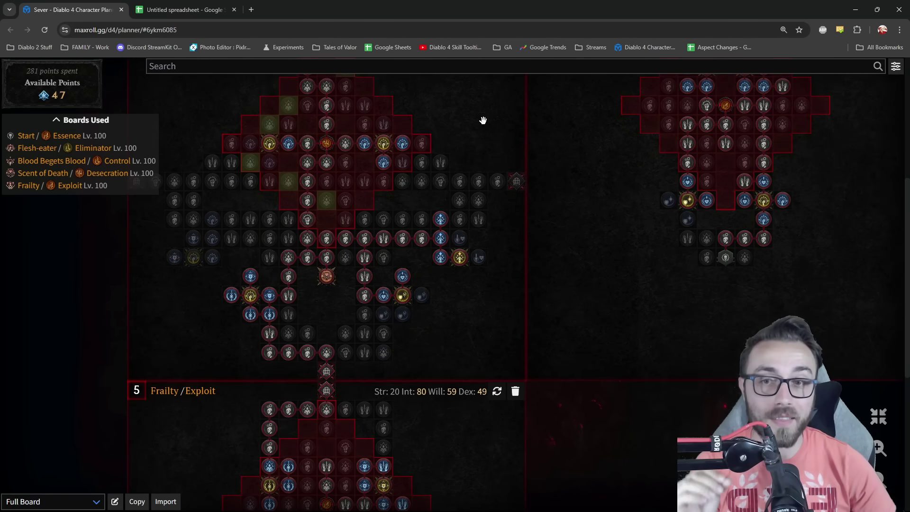
scroll(482, 122, down, 4)
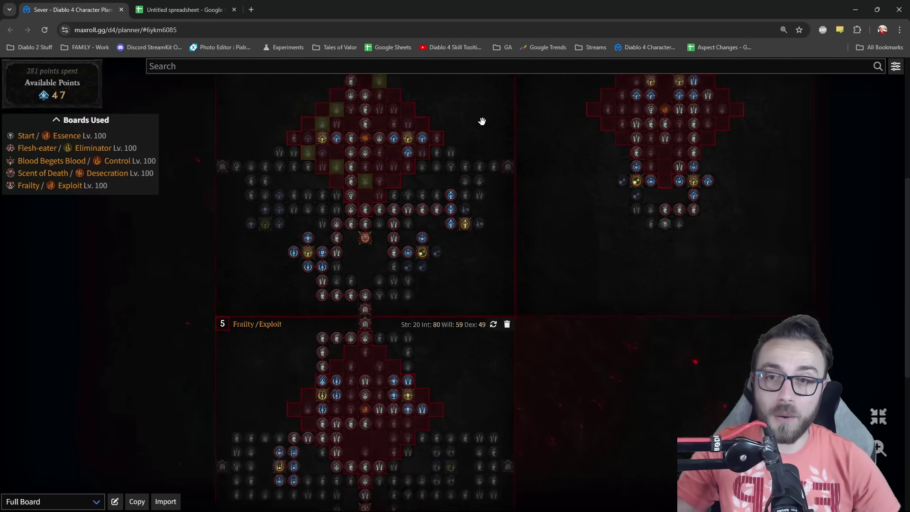
drag(465, 296, 471, 248)
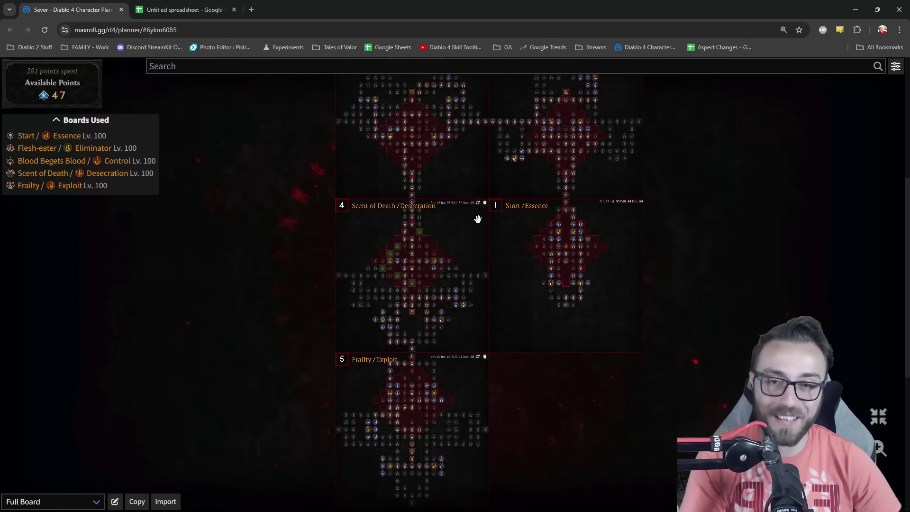
Examine the common Intelligence nodes between the Scent of Death board's glyph area and its unused side gate.
scroll(472, 256, up, 3)
scroll(474, 236, up, 3)
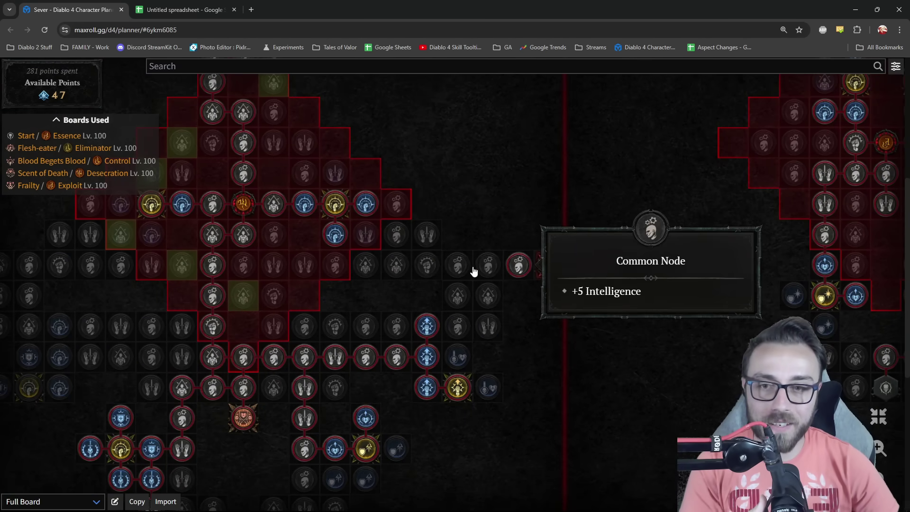
mouse_move(400, 233)
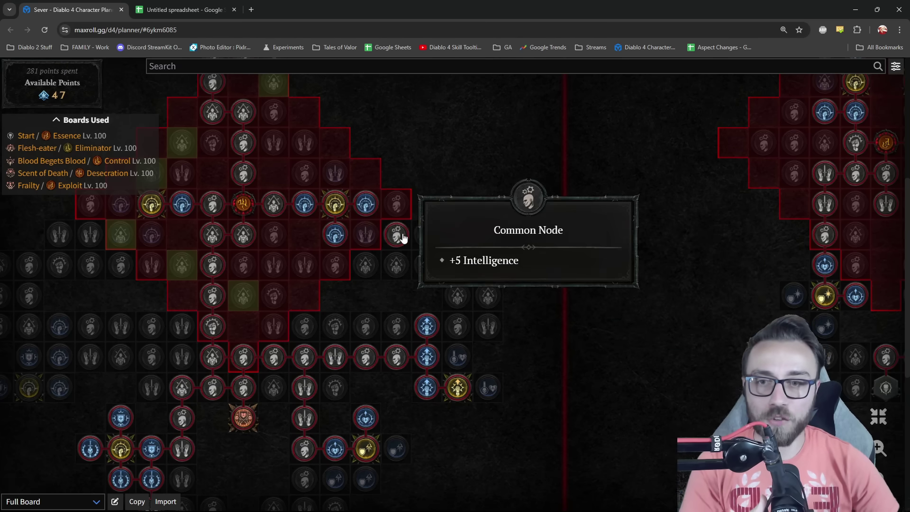
scroll(543, 244, down, 5)
scroll(548, 355, up, 5)
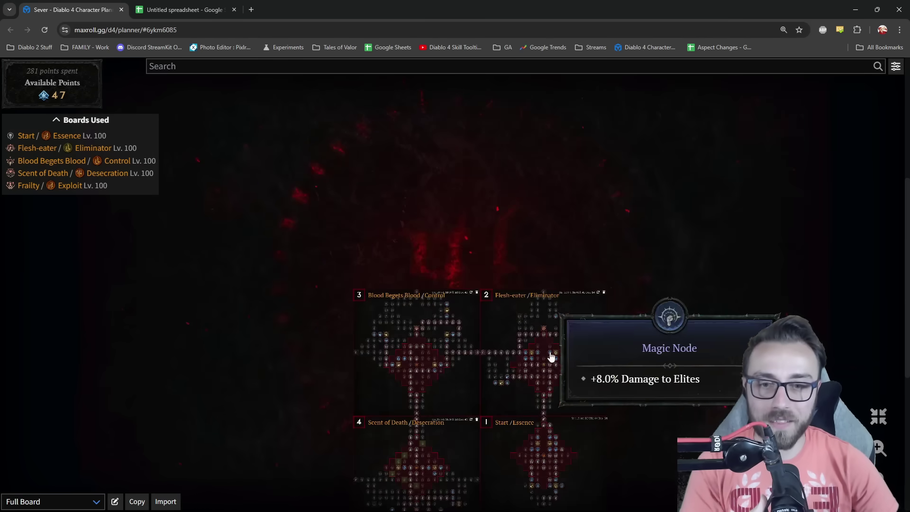
Survey the full board arrangement and inspect the Recuperate rare node on the Blood Begets Blood board.
scroll(460, 265, down, 5)
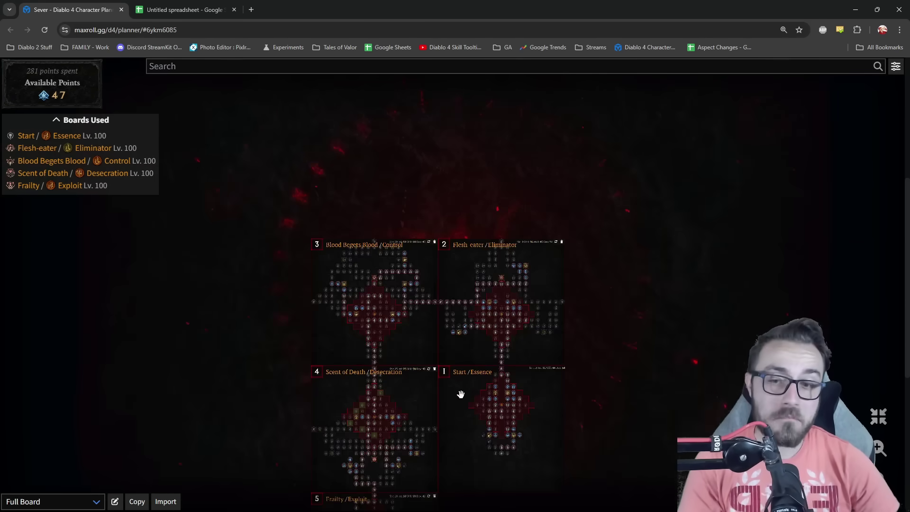
scroll(474, 284, up, 3)
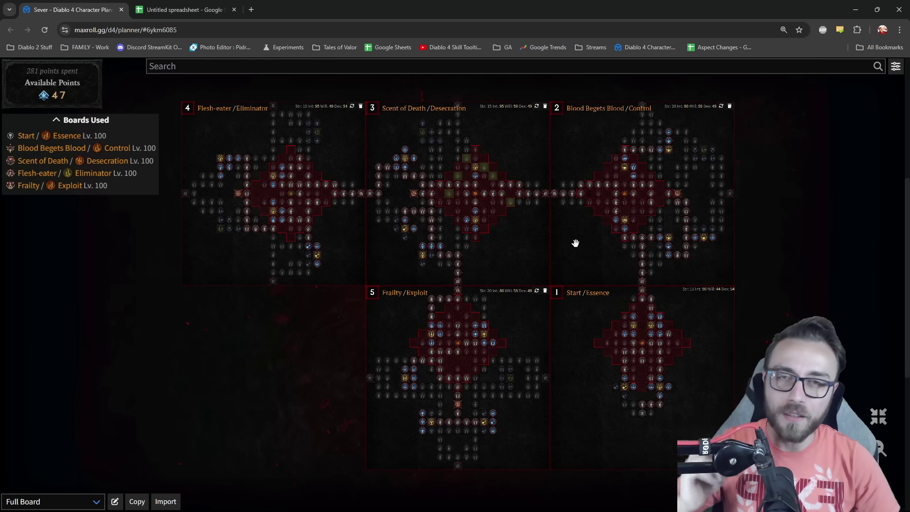
mouse_move(704, 156)
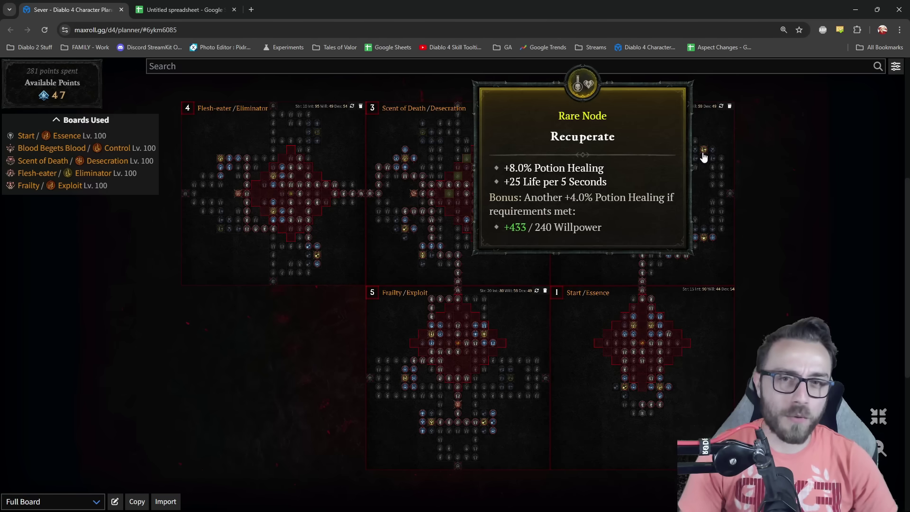